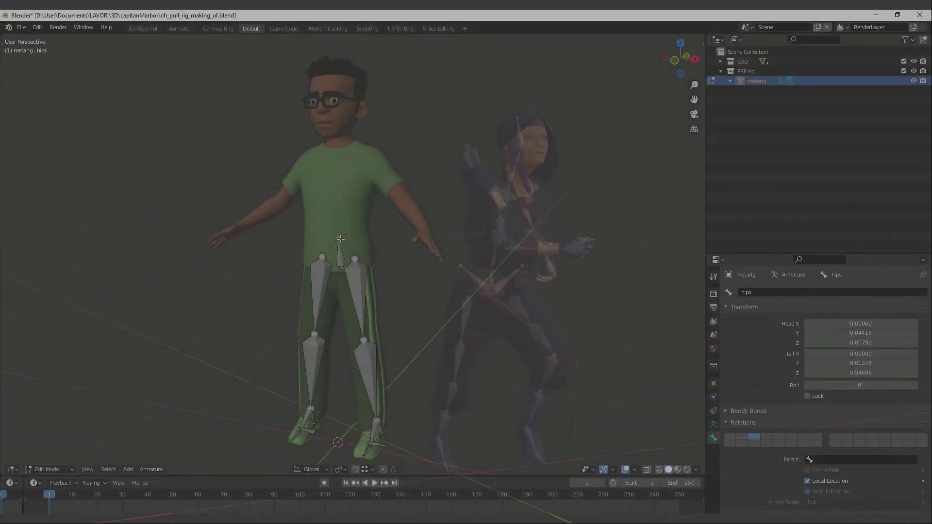
- Extrude a connected chain of spine, neck and head bones upward from the metarig's hips bone to the top of the head
key("e")
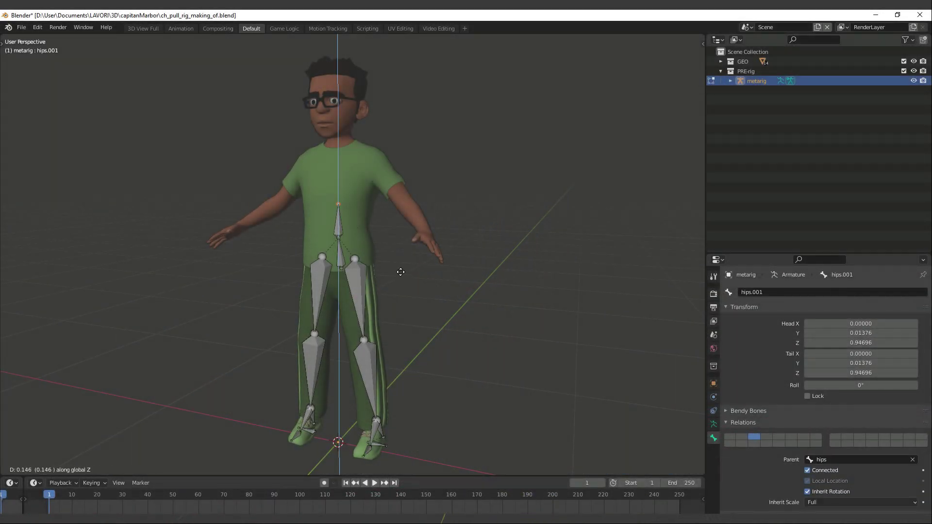
left_click(400, 271)
middle_click_drag(398, 271, 359, 256)
key("e")
left_click(363, 225)
key("e")
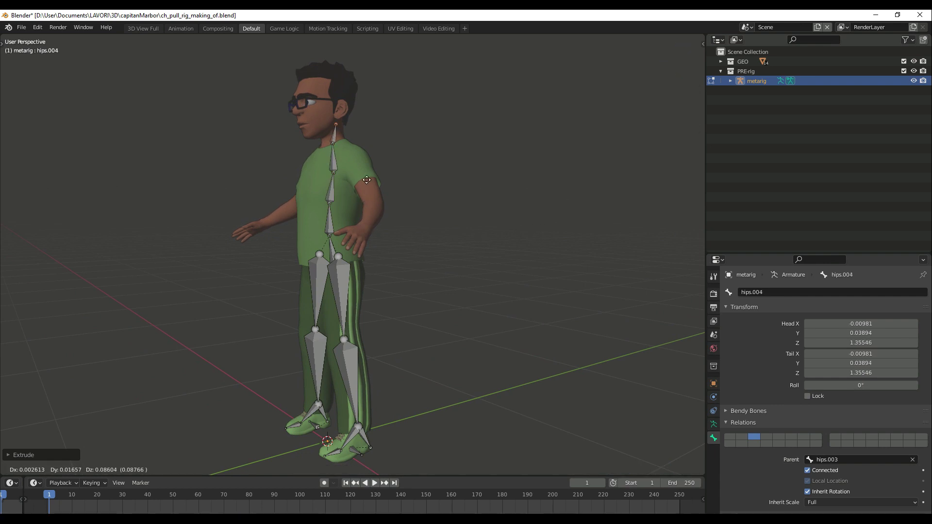
left_click(333, 117)
key("e")
left_click(335, 62)
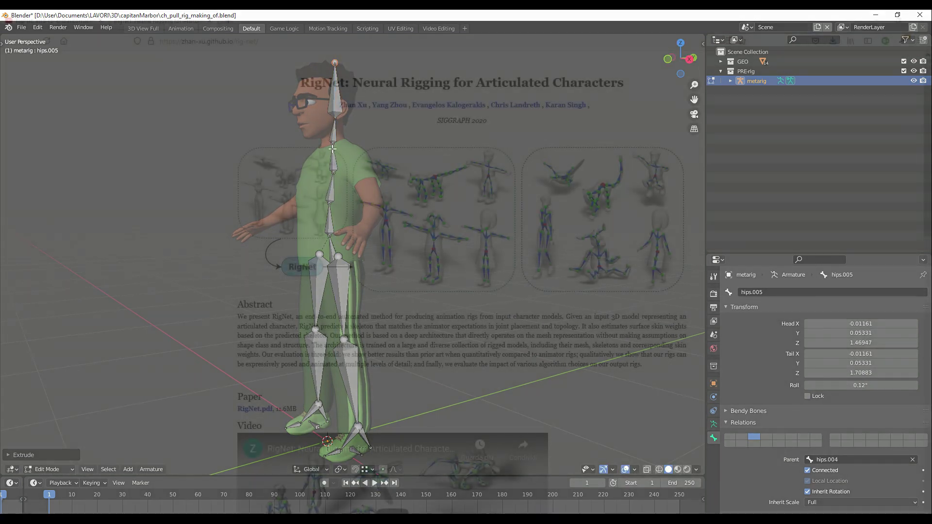
- Look through the abstract, paper and videos on the RigNet project page in the web browser
scroll(466, 282, "down", 5)
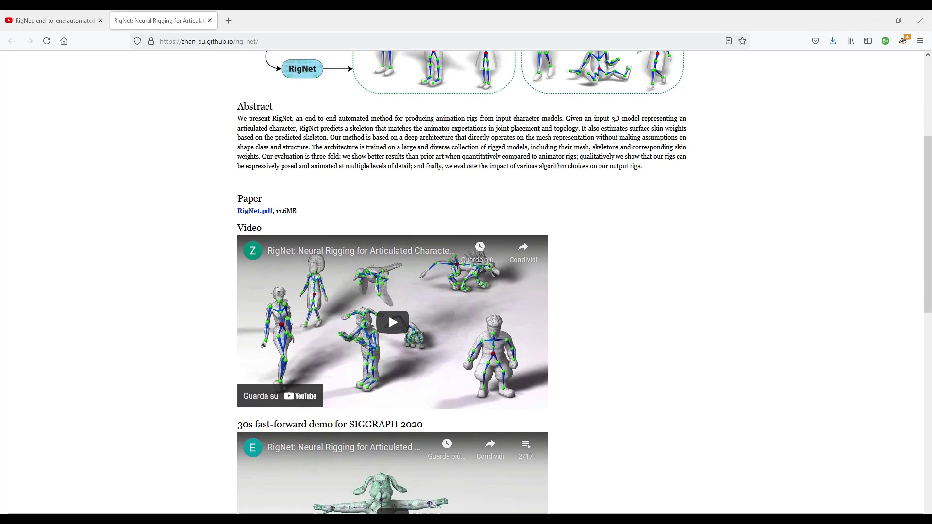
scroll(466, 282, "down", 3)
scroll(388, 437, "down", 5)
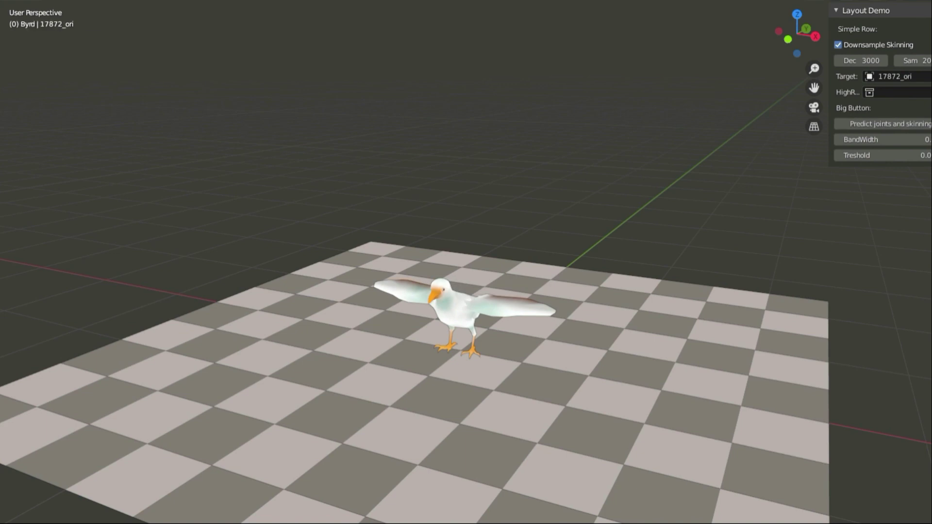
- In Blender, predict joints and skinning for the 17872_ori bird and rotate its two wings in Pose Mode
left_click(883, 123)
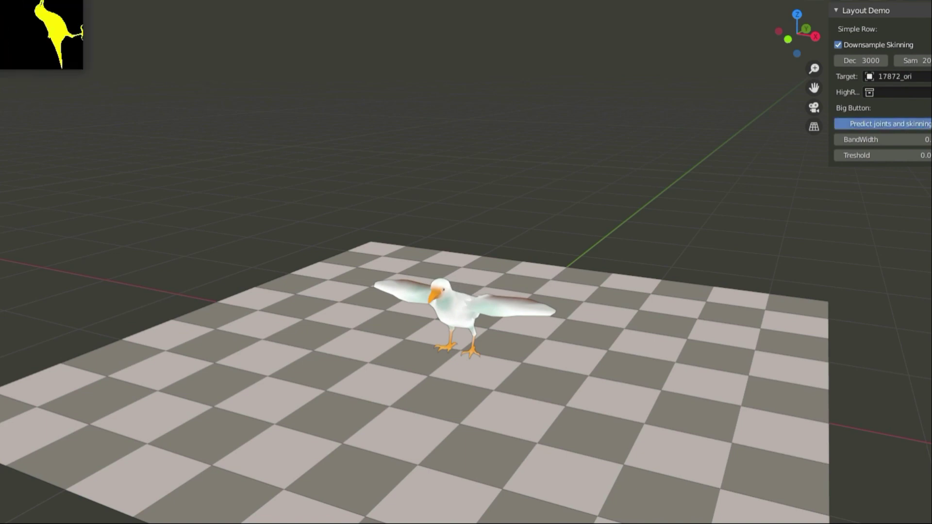
key("ctrl+Tab")
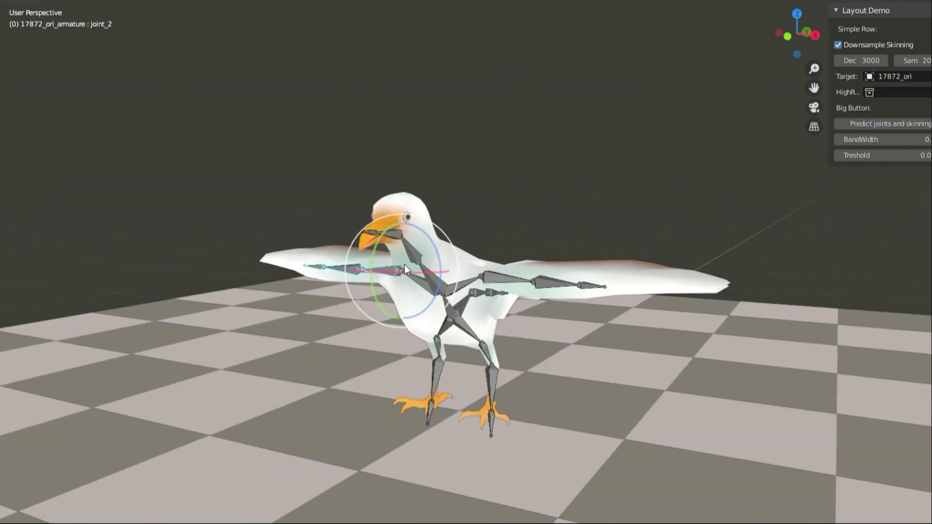
left_click_drag(404, 264, 379, 228)
left_click(510, 278)
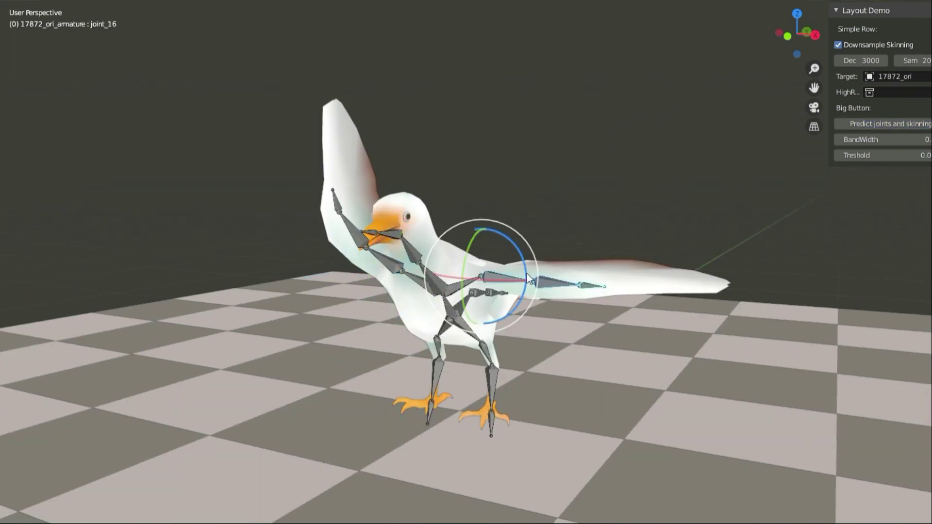
left_click_drag(528, 279, 476, 360)
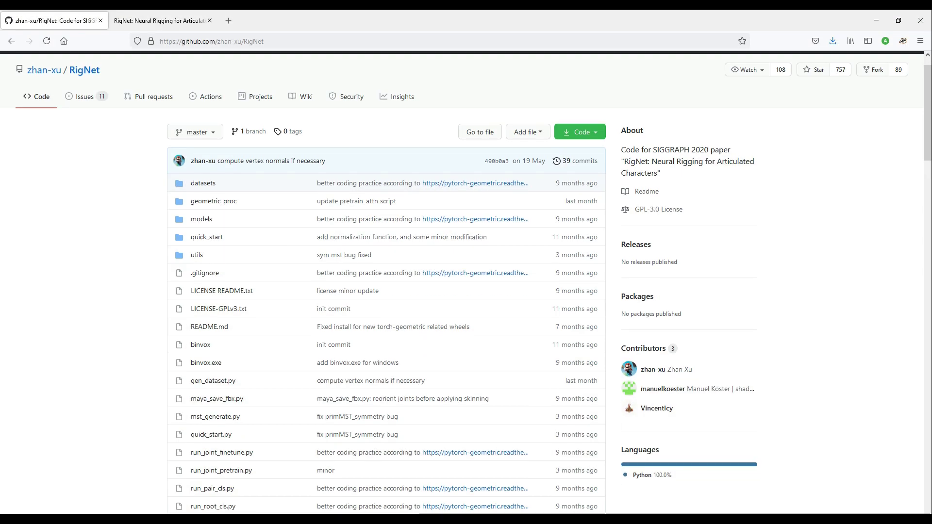
- Read the dependency and setup instructions for Linux and Windows in the RigNet GitHub README, enlarging the page
scroll(386, 291, "down", 10)
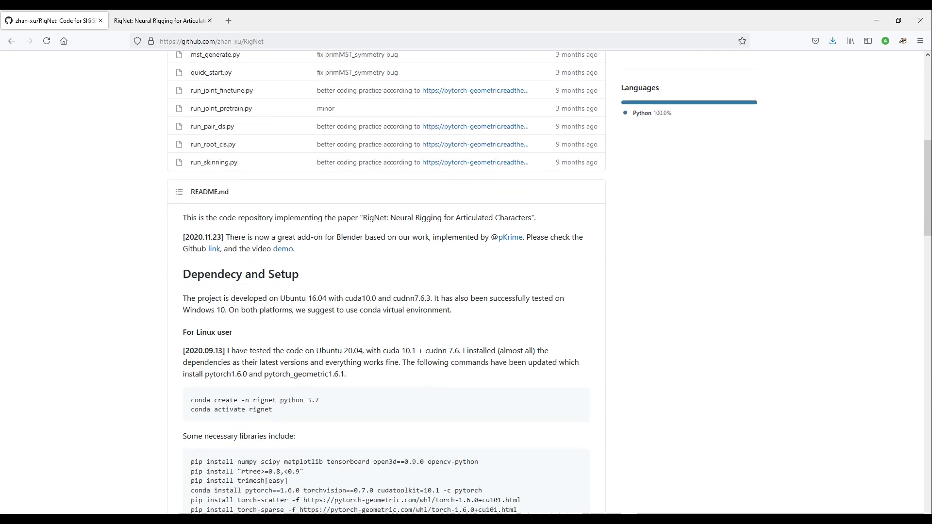
scroll(386, 291, "down", 6)
key("ctrl+plus")
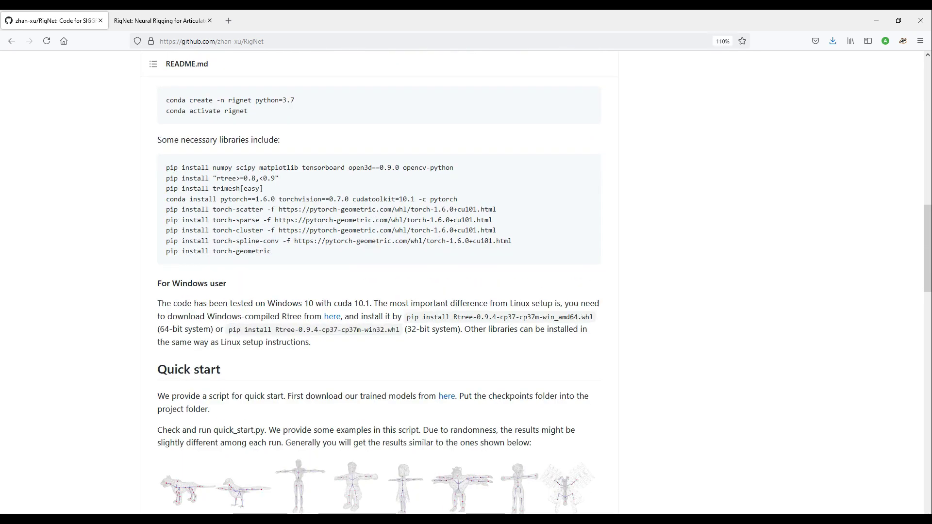
scroll(386, 291, "up", 3, "ctrl")
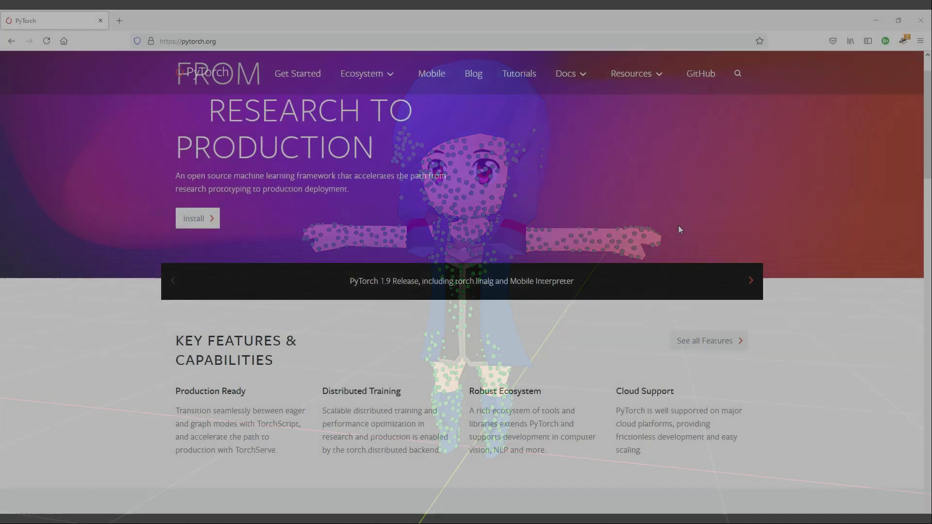
- Look through the PyTorch home page and open the CUDA Toolkit download from NVIDIA's CUDA Zone
scroll(678, 225, "down", 7)
scroll(677, 224, "down", 4)
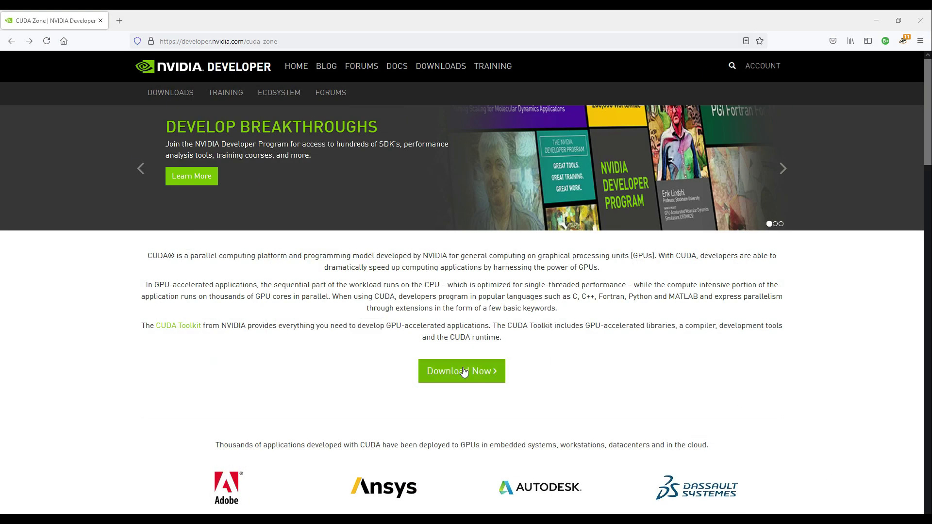
left_click(462, 372)
left_click(372, 276)
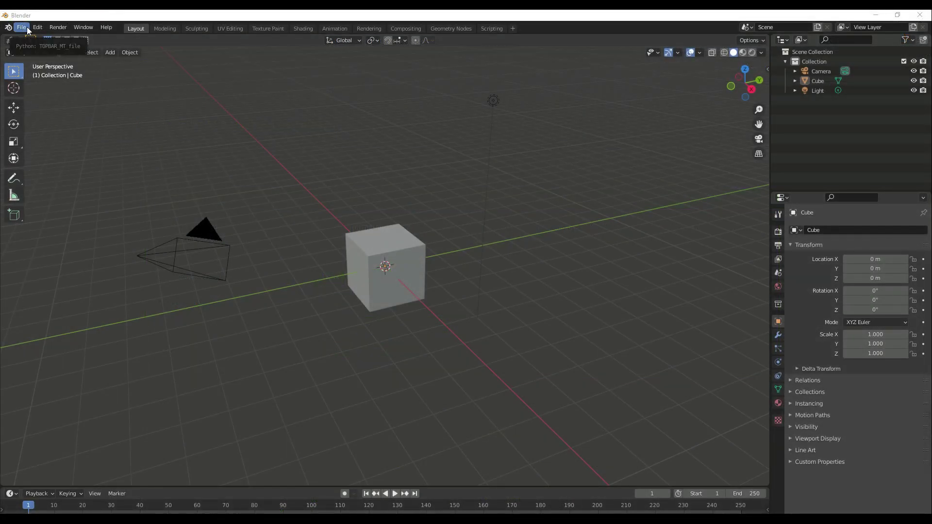
- In Blender's preferences, filter the add-ons to Rigging, expand Neural Rig and install its missing modules
left_click(37, 27)
left_click(48, 174)
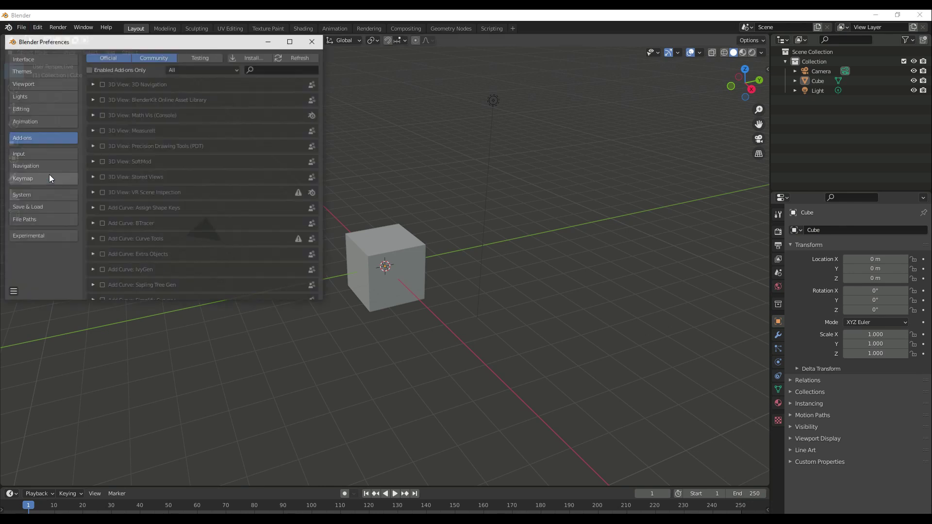
left_click(180, 69)
left_click(199, 145)
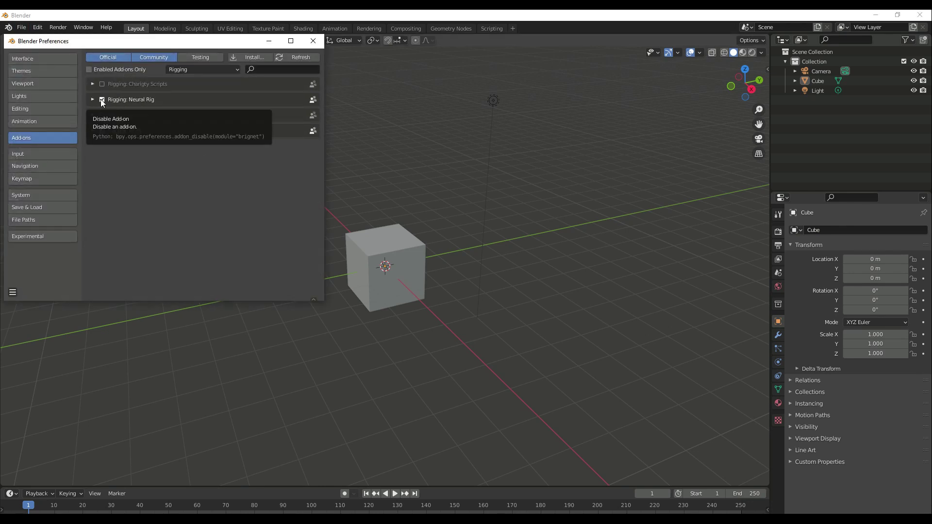
left_click(92, 99)
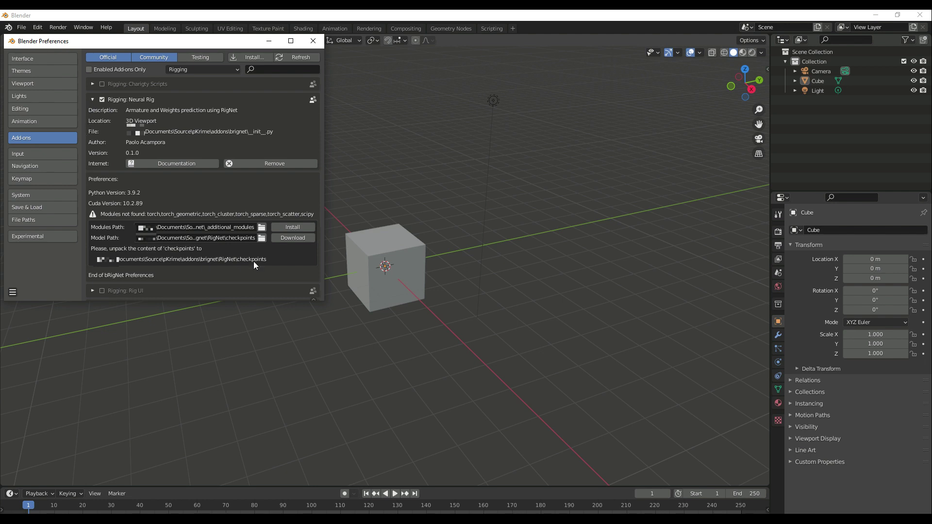
left_click(300, 228)
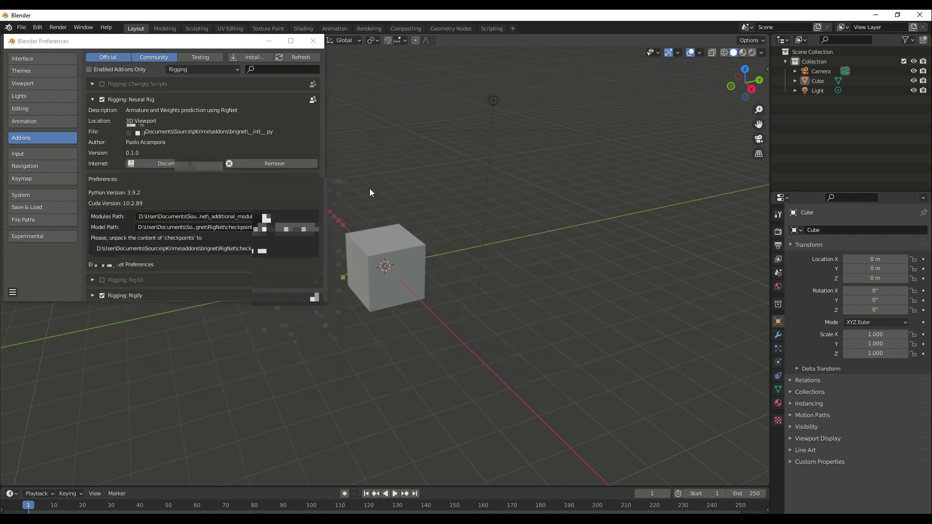
- Request the model download for Neural Rig, save trained_models.zip from the Box page and open the archive
left_click(302, 229)
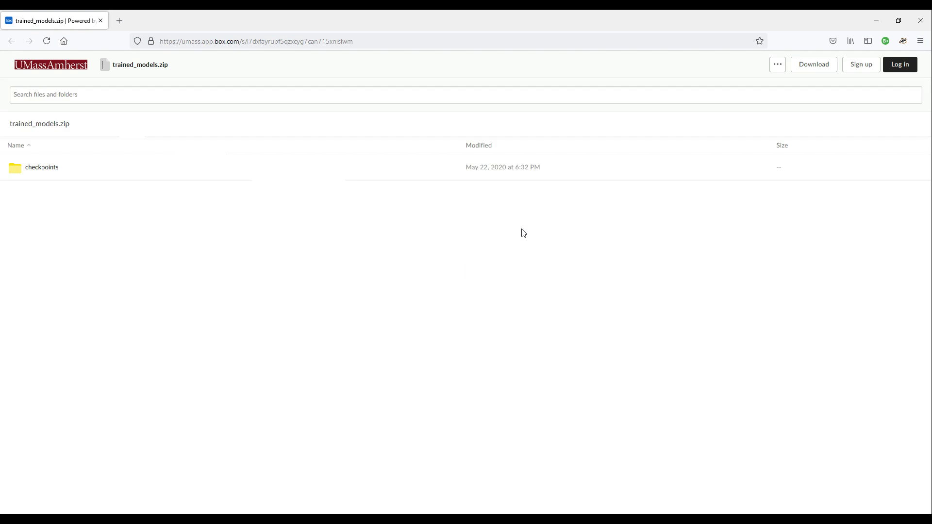
left_click(816, 68)
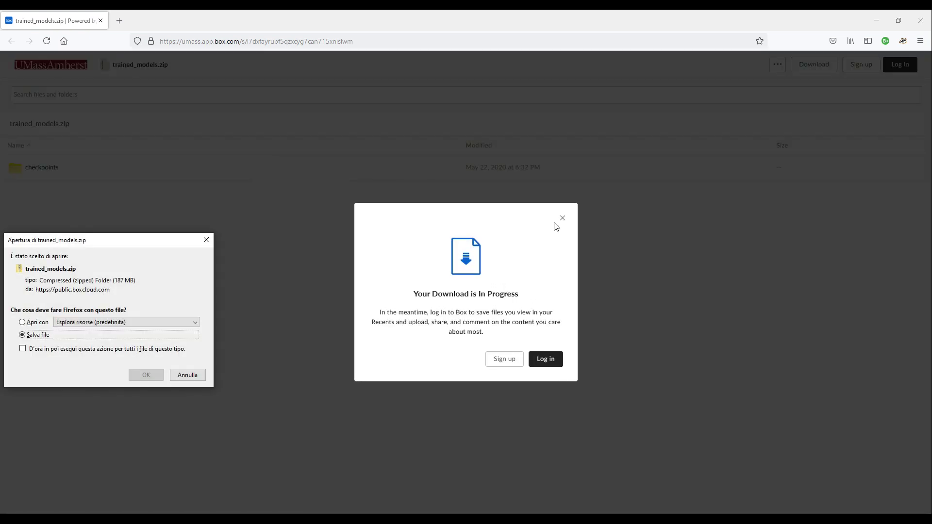
left_click(141, 377)
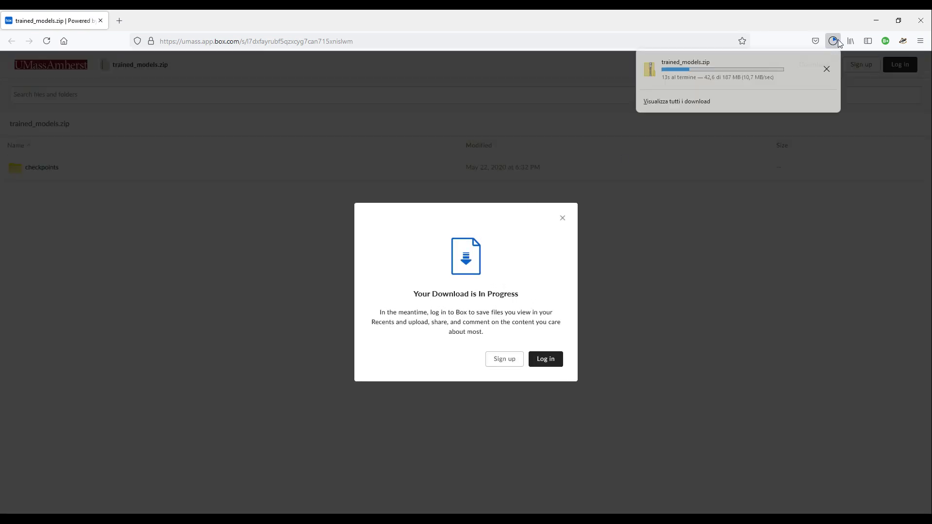
left_click(741, 72)
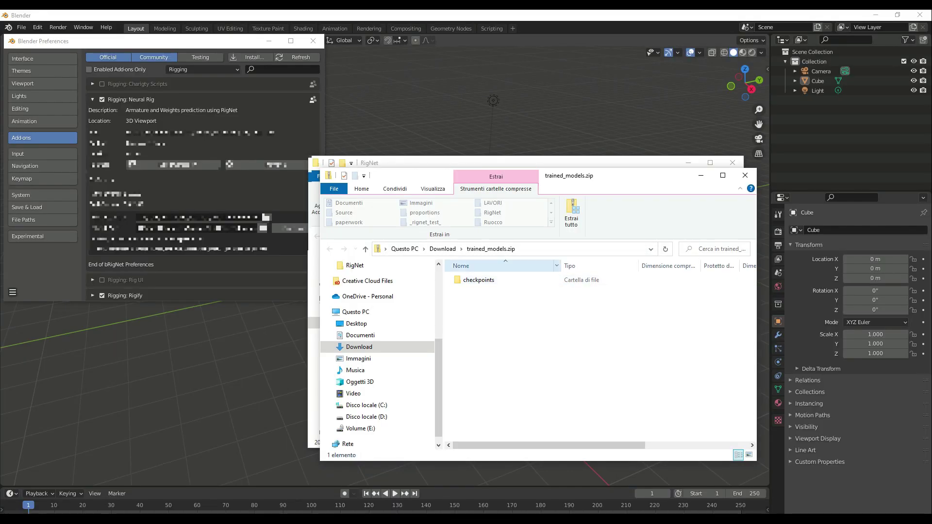
- Copy the checkpoints folder from trained_models.zip into the RigNet folder and close the Blender preferences
left_click(626, 275)
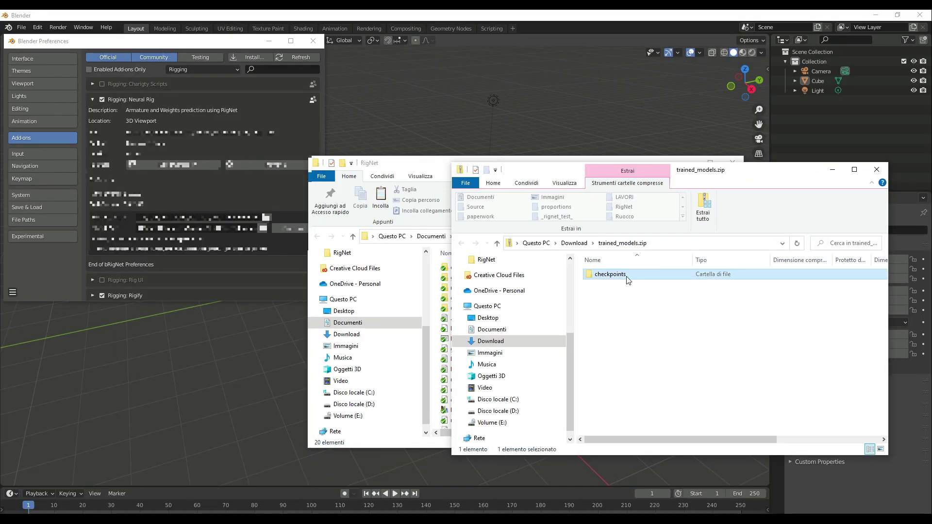
left_click(389, 165)
key("ctrl+v")
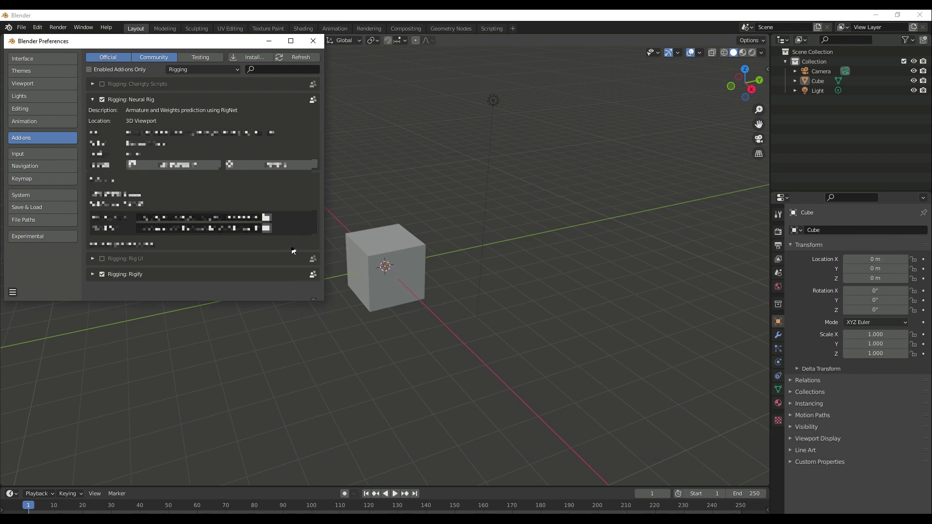
left_click(317, 44)
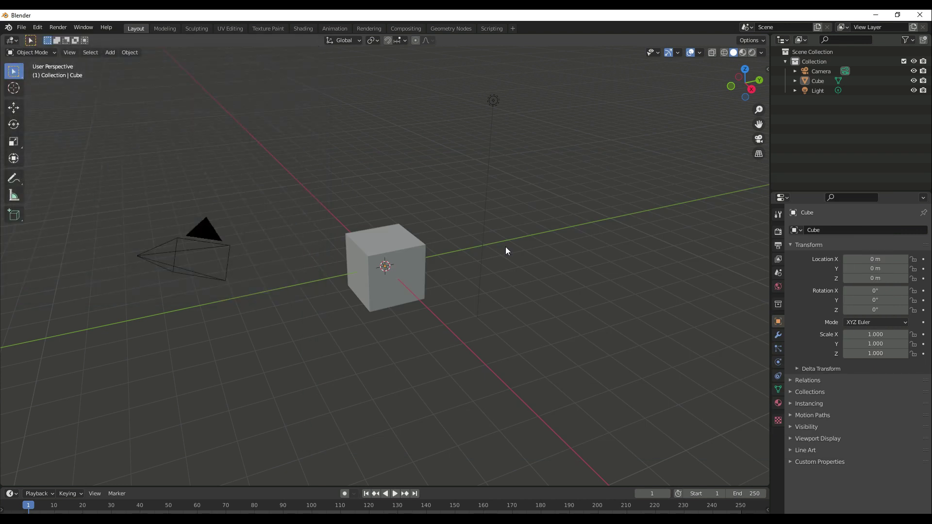
- Switch the Blender window to fullscreen and open the recent file proportions.blend
left_click(389, 272)
left_click(81, 27)
left_click(92, 62)
left_click(18, 16)
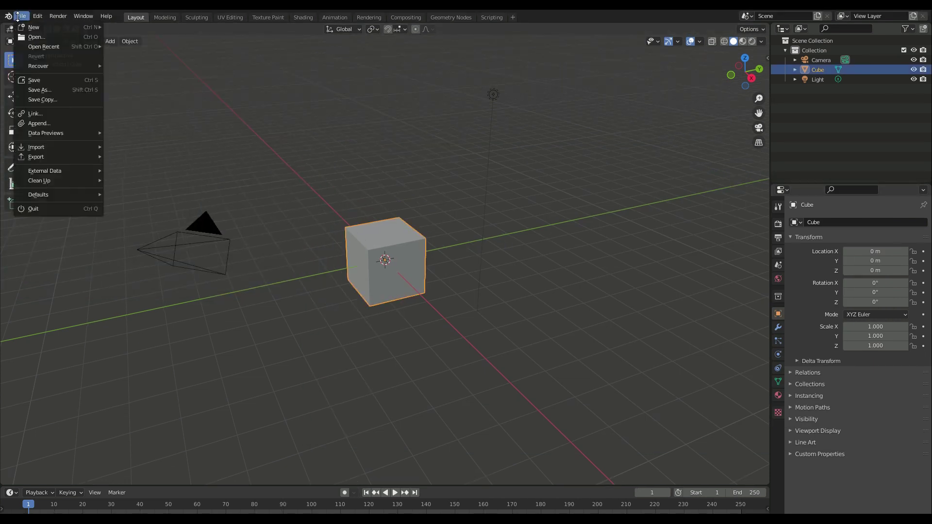
mouse_move(24, 45)
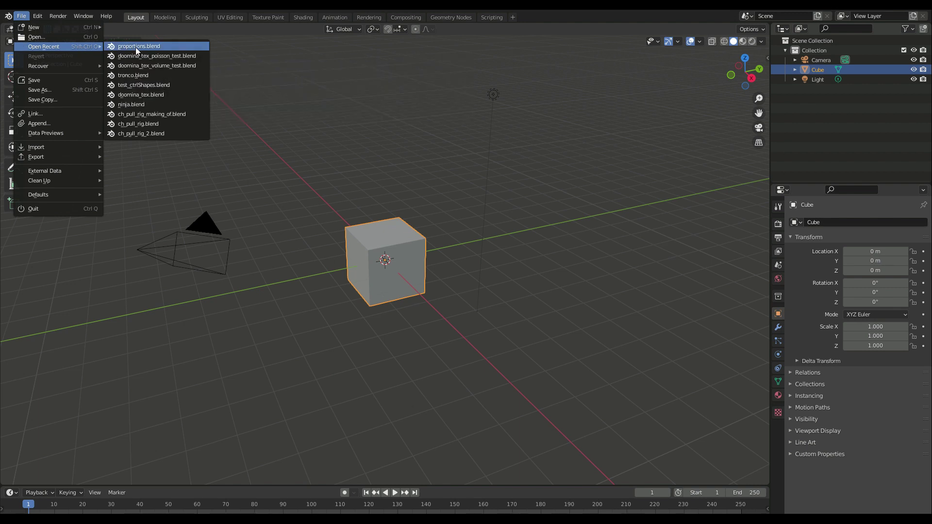
left_click(135, 47)
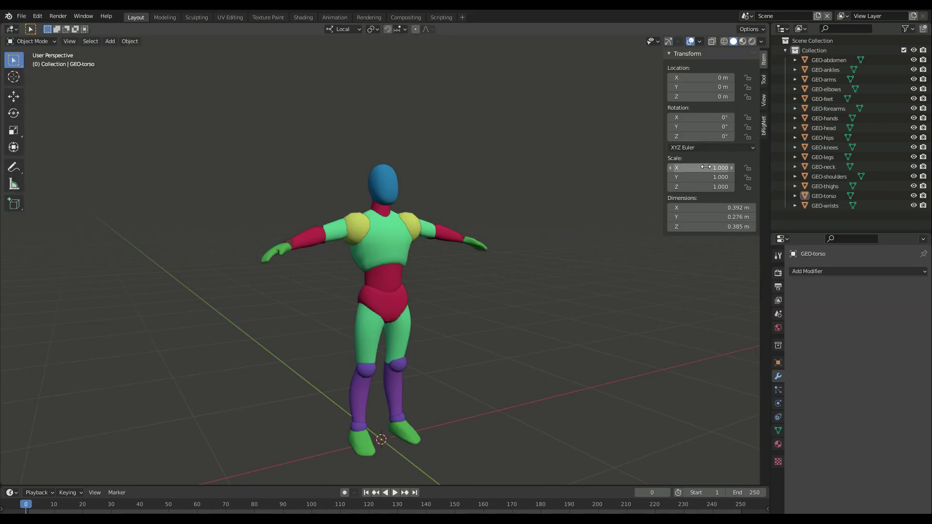
- Select all the character's body parts, assign them as the bRigNet character collection and generate a simple mesh from them
left_click(764, 127)
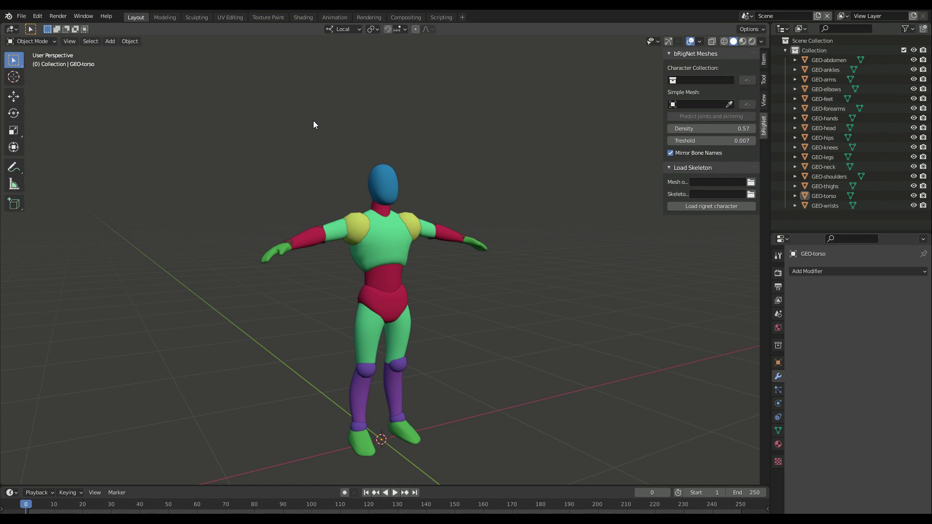
left_click_drag(217, 124, 574, 482)
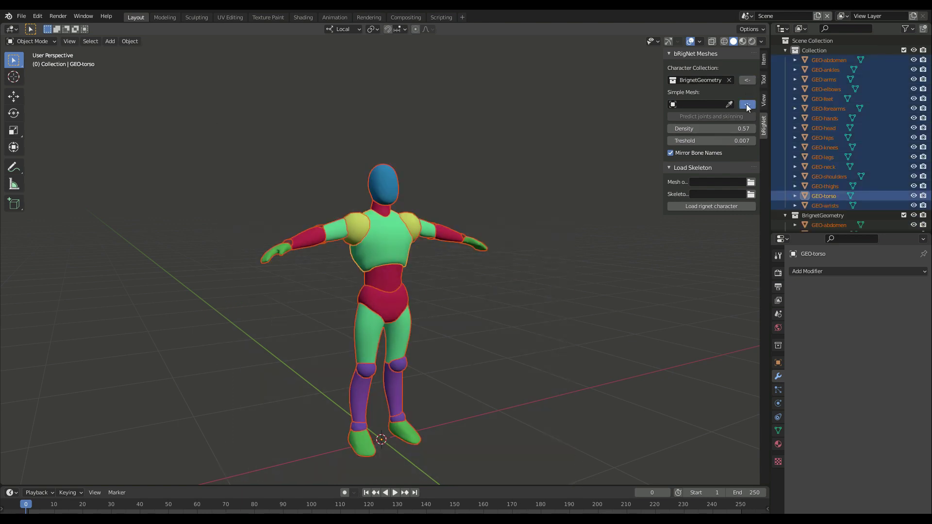
left_click(746, 104)
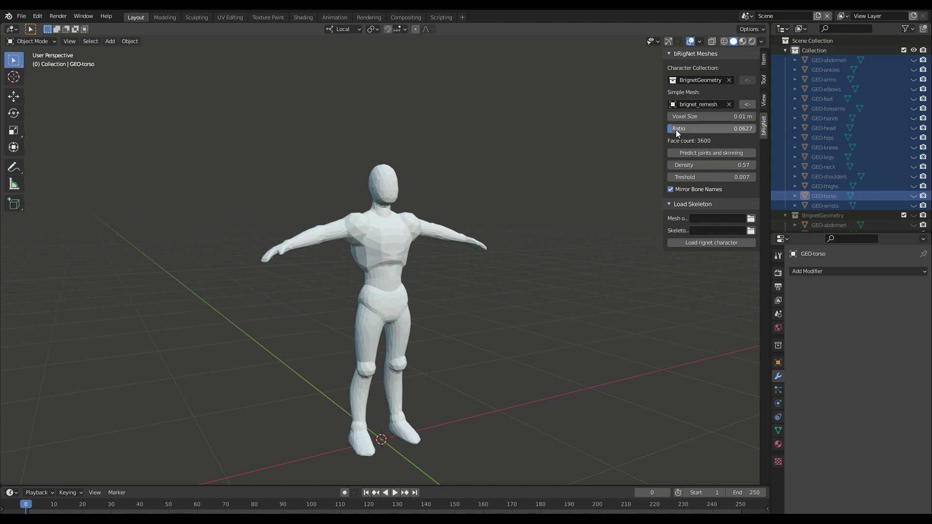
- Set the simple mesh's Ratio to 0.0355 and predict the character's joints and skinning
left_click_drag(677, 132, 672, 132)
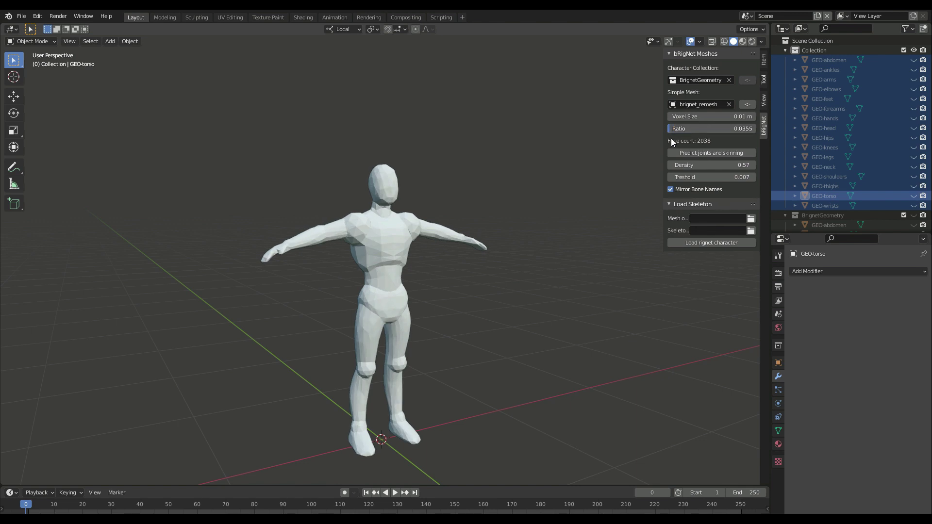
left_click(746, 105)
left_click(702, 154)
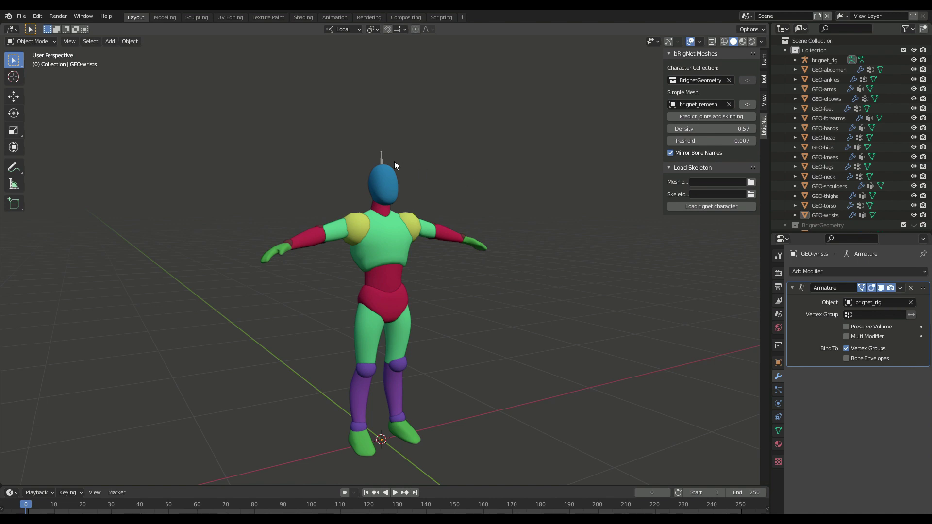
- Put the predicted brignet_rig armature in Pose Mode and rotate both upper arm bones down toward the body
left_click(382, 159)
key("ctrl+Tab")
left_click(336, 228)
key("r")
left_click(419, 222)
left_click(421, 227)
key("r")
left_click(474, 348)
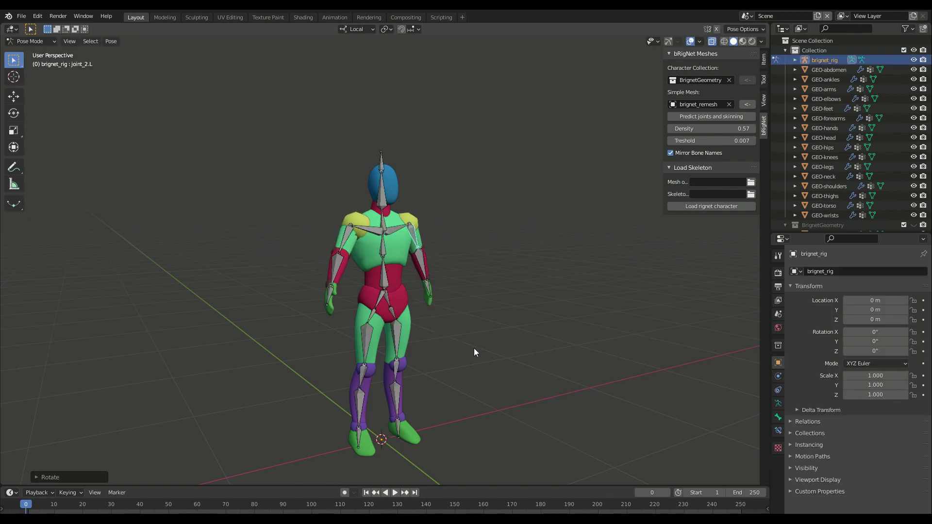
- Rotate the character's head bone about the Z axis to turn the head
left_click(384, 202)
key("r")
key("z")
left_click(403, 249)
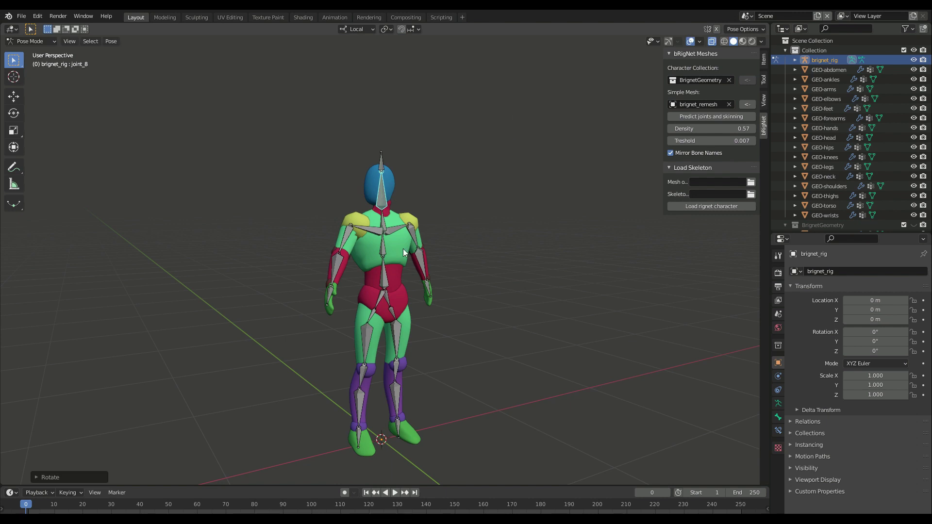
- Bend the character's right leg by rotating its lower leg bone and the hip bone joint_1.R about the X axis
key("r")
key("x")
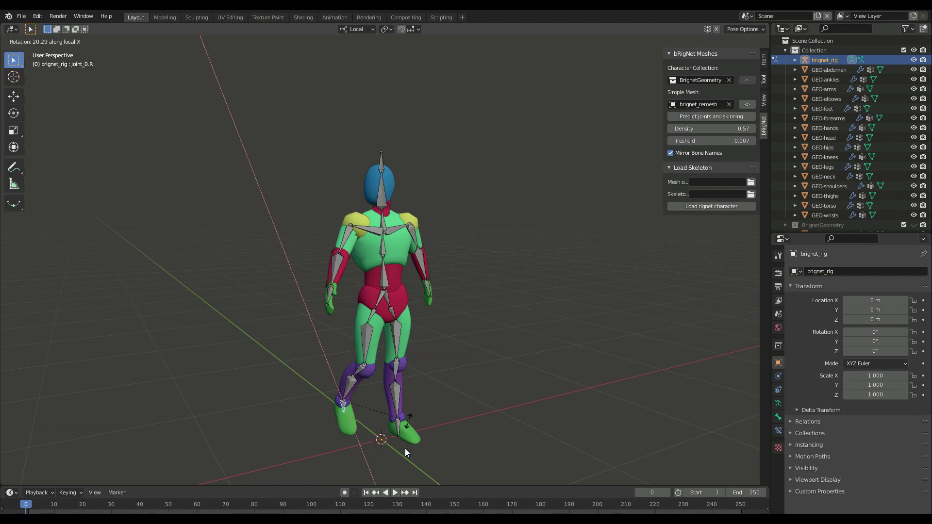
left_click(404, 448)
left_click(373, 314)
key("r")
key("x")
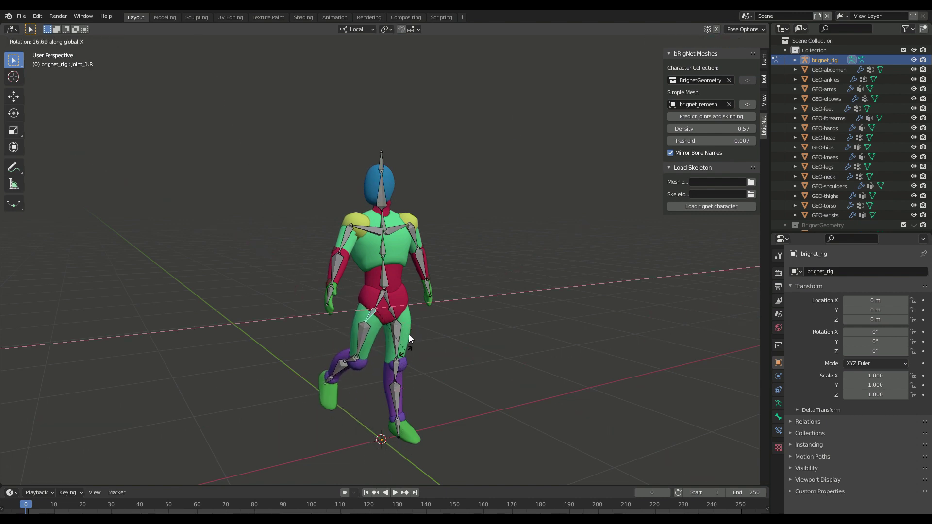
left_click(408, 334)
- Turn on the display of bone names for the armature and clear the posed bones' rotations
left_click(778, 403)
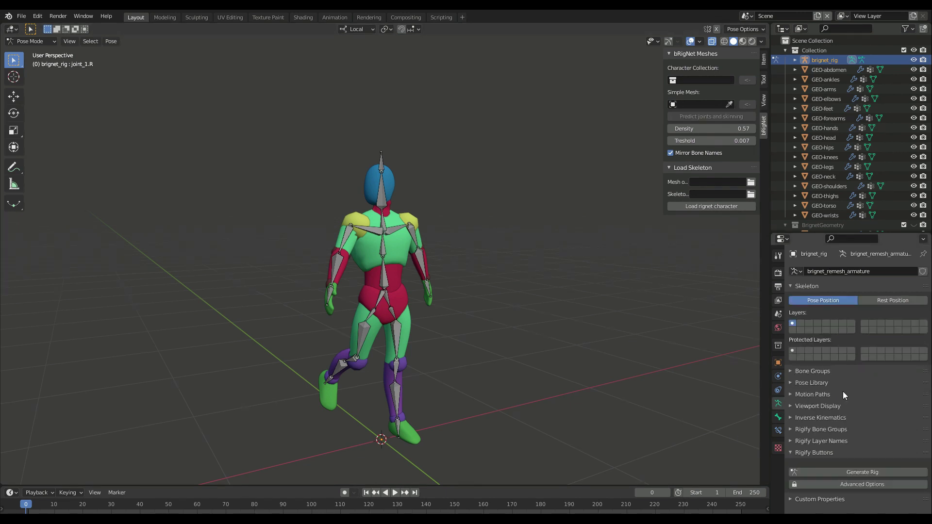
left_click(817, 406)
left_click(846, 433)
key("n")
scroll(542, 309, "up", 3)
middle_click_drag(625, 379, 558, 318)
key("alt+r")
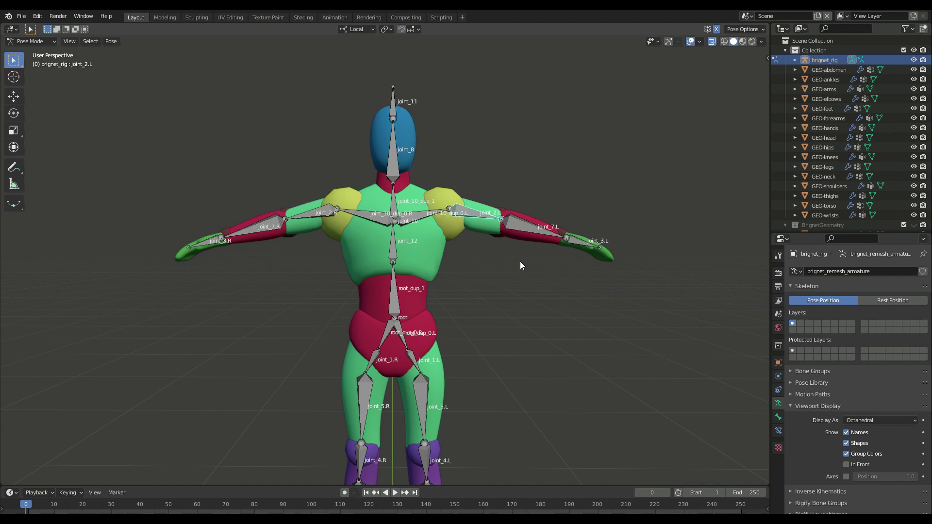
- Raise both arms symmetrically by rotating the left shoulder bone and upper arm bone joint_2.L, and twist the upper arm about Y
key("r")
left_click(522, 268)
left_click(423, 214)
key("r")
left_click(505, 310)
left_click(466, 195)
key("r")
left_click(500, 219)
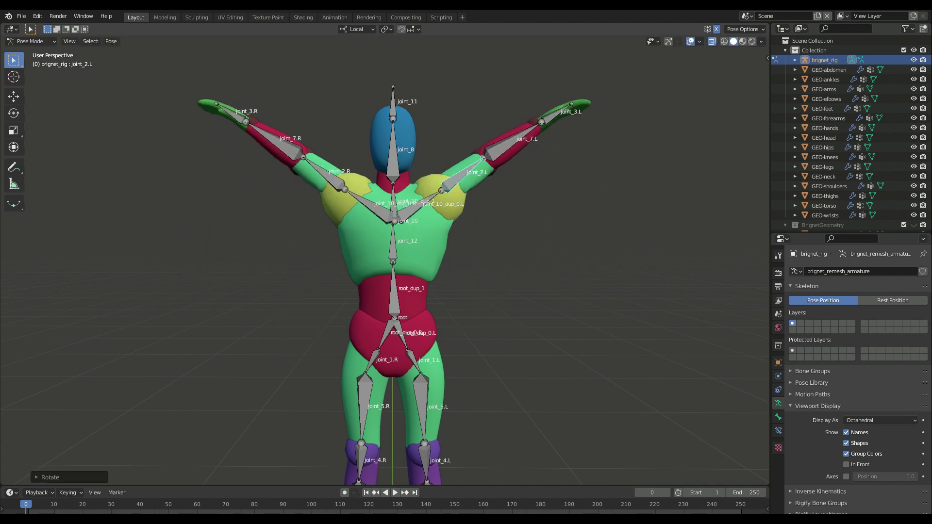
key("r")
key("y")
left_click(646, 135)
- Swing the legs by rotating the right hip bone joint_1.R about its X axis and about Z
scroll(334, 325, "down", 3)
middle_click_drag(334, 326, 381, 335)
left_click(372, 318)
key("r")
key("x")
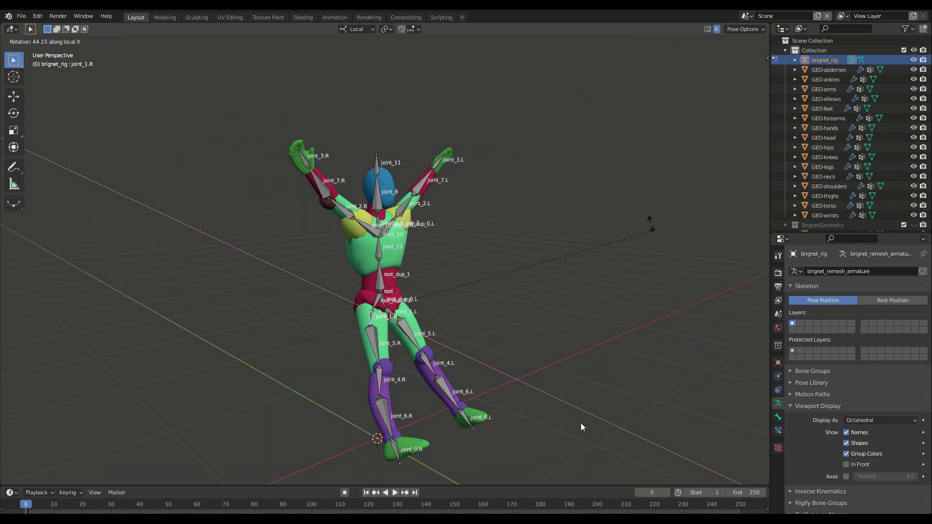
left_click(581, 423)
key("r")
key("z")
left_click(625, 356)
- Bend the right lower leg by rotating the bone joint_6.R about the X axis
left_click(339, 403)
key("r")
key("x")
left_click(602, 437)
- Clear the rotation of all bones and apply Fix Spine to the armature
middle_click_drag(668, 293, 547, 290)
key("a")
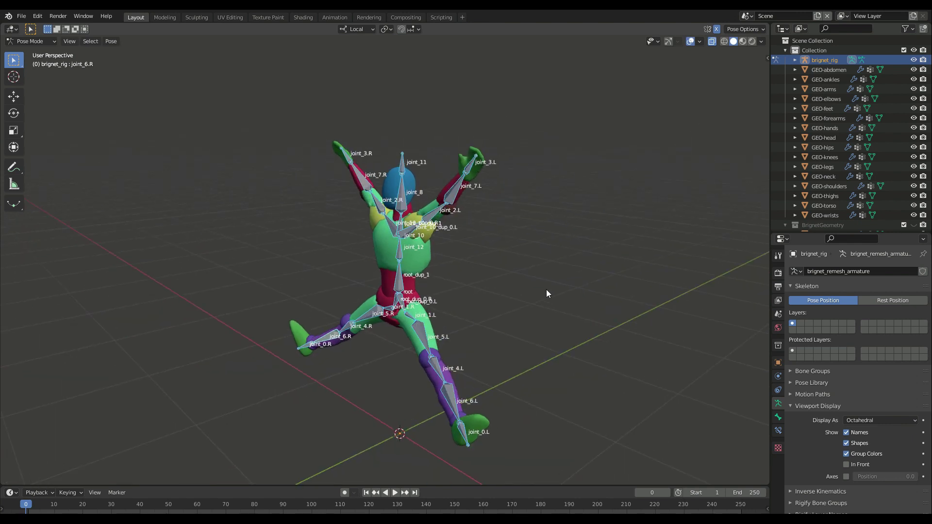
key("alt+r")
middle_click_drag(516, 362, 543, 354)
right_click(543, 354)
left_click(535, 365)
left_click(37, 479)
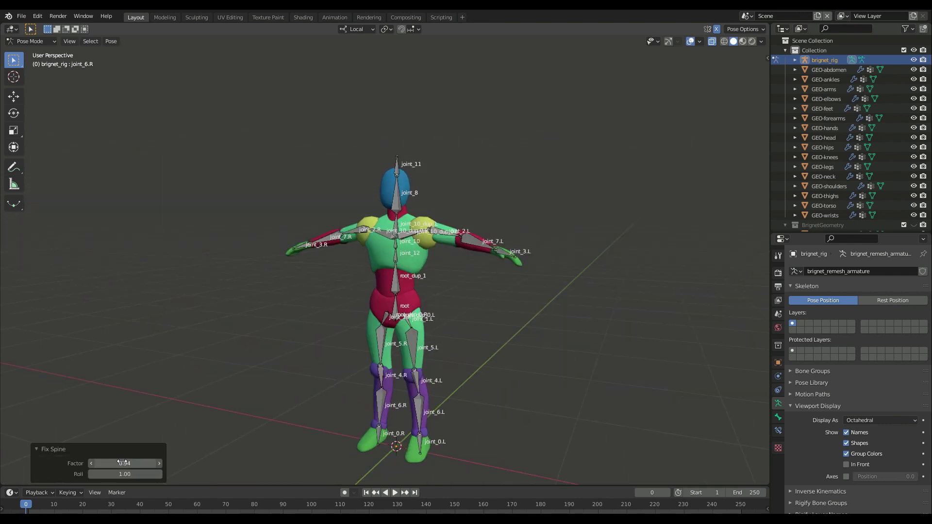
- Merge the top head bone joint_11 into the head bone joint_8 with Merge Deform Bones
left_click(397, 168)
right_click(510, 208)
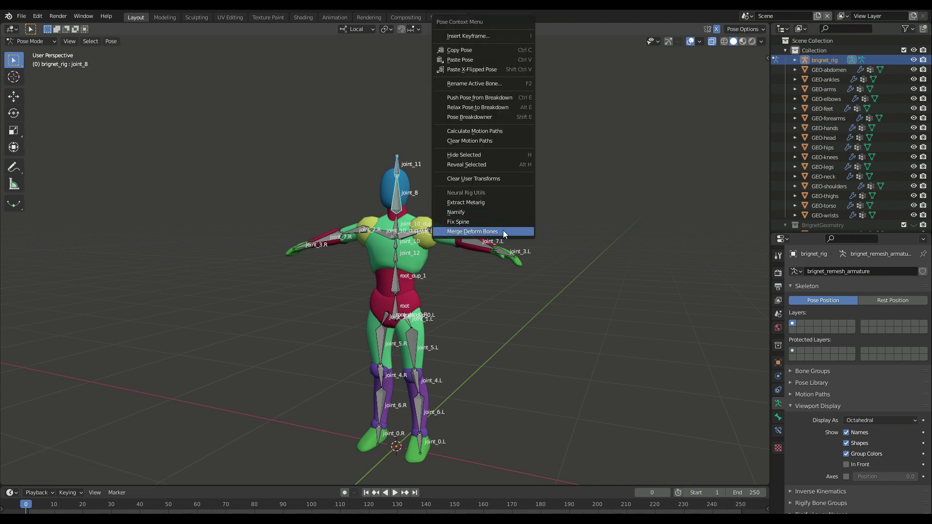
left_click(502, 232)
left_click(477, 296)
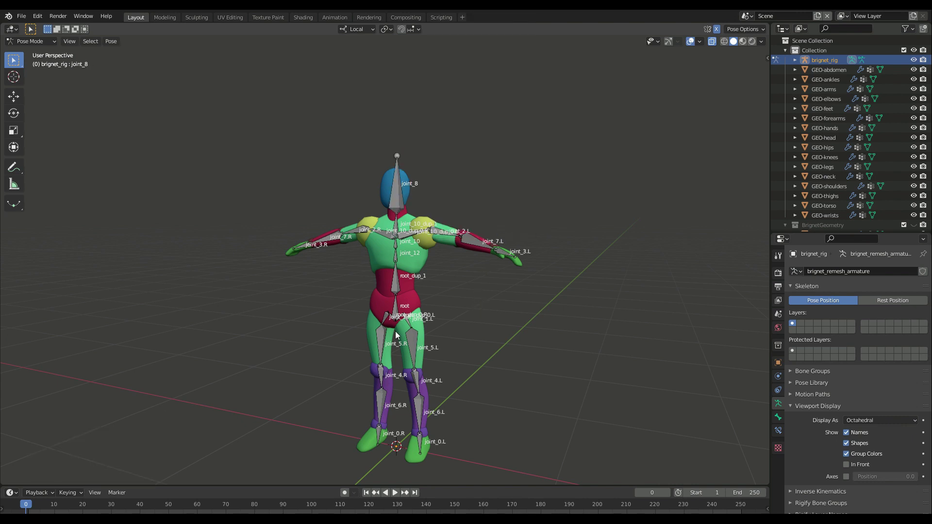
- Edit the armature's bones and extend the pelvis bone root_dup_0.R toward the hip, scaling it by about 1.934
scroll(420, 328, "up", 2)
left_click(396, 339)
key("Tab")
left_click(382, 337)
key("g")
left_click(370, 325)
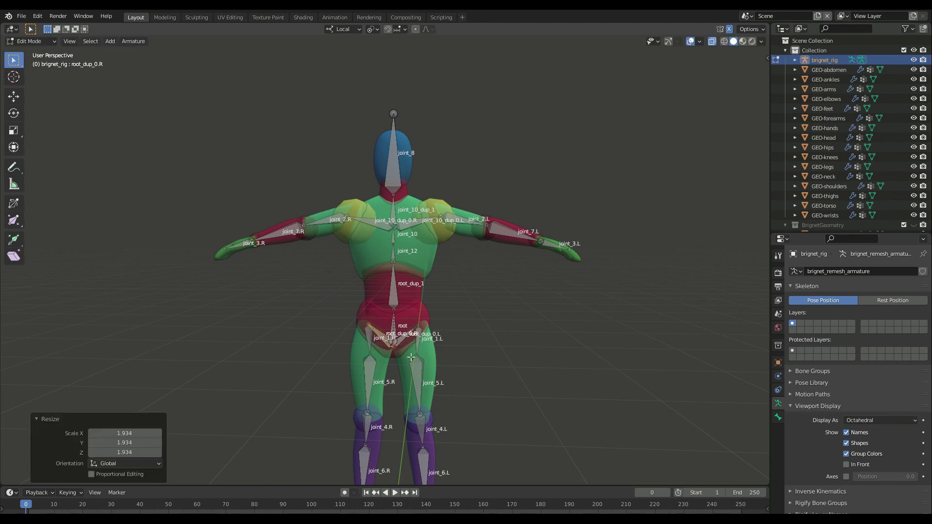
left_click(369, 345)
key("s")
left_click(531, 379)
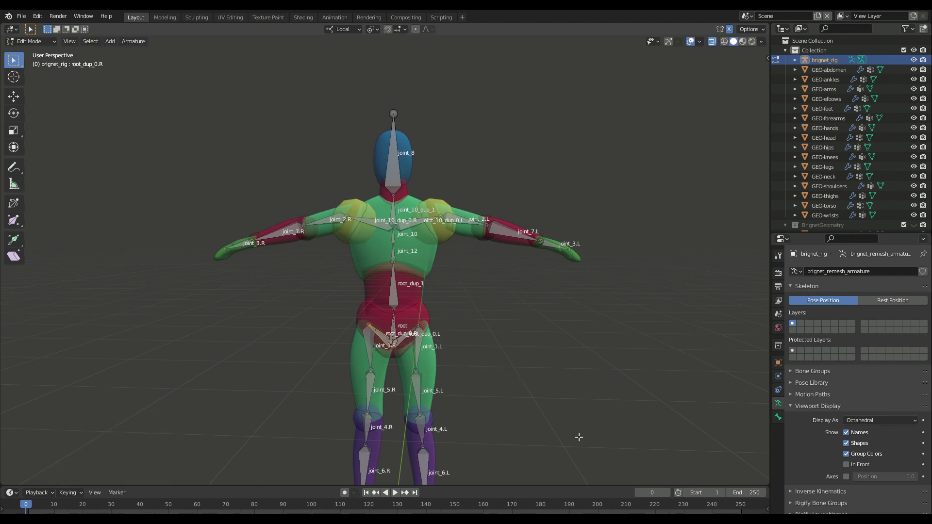
- Move the joint between joint_1.R and joint_5.R by about -0.009 m in X and -0.002 m in Z
left_click(370, 371)
key("g")
left_click(474, 390)
scroll(474, 377, "down", 3)
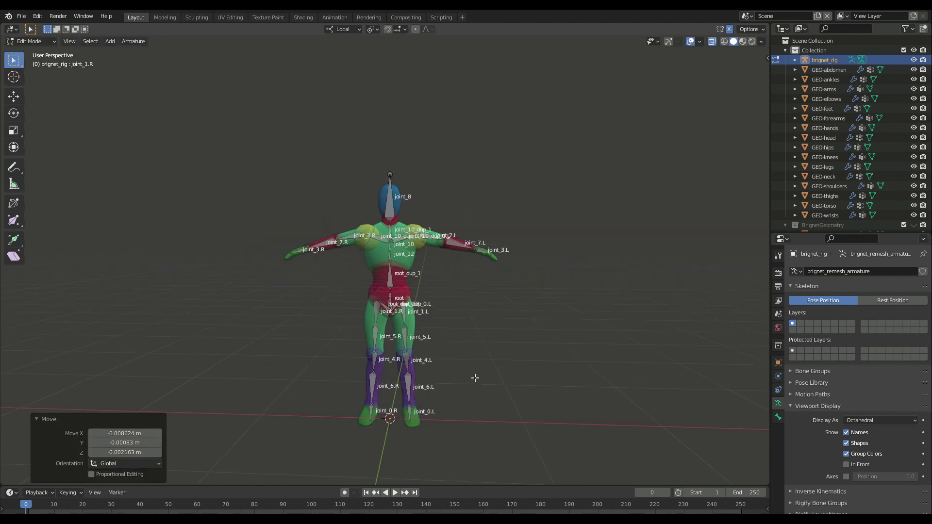
- Shift the left foot bone joint_0.L along Y and rotate it in side view to point toward the toes
middle_click_drag(474, 377, 390, 378)
left_click(412, 381)
key("g")
key("y")
left_click(495, 400)
key("KP_3")
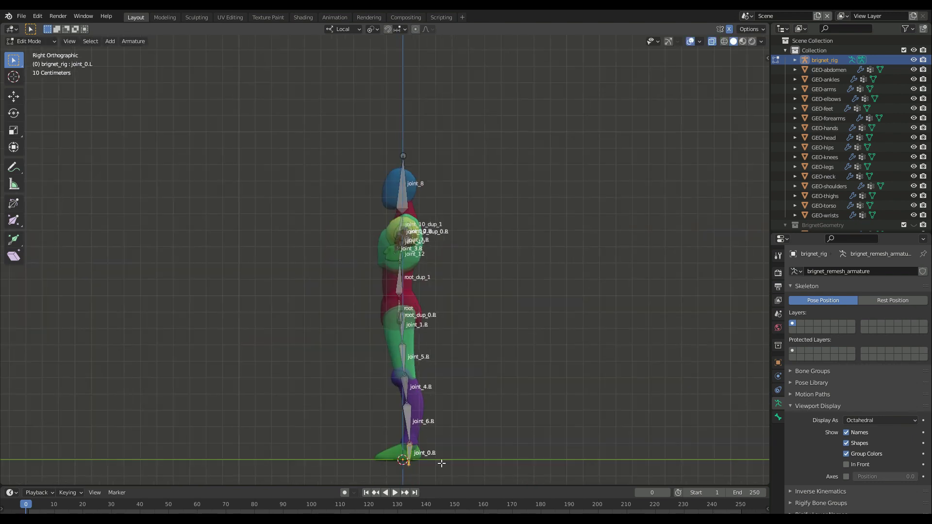
middle_click_drag(441, 464, 448, 399, "shift")
key("r")
left_click(453, 461)
- Turn the foot bone joint_0.L to follow the foot and scale it by about 1.841
middle_click_drag(381, 352, 475, 413)
key("r")
key("z")
key("s")
left_click(491, 377)
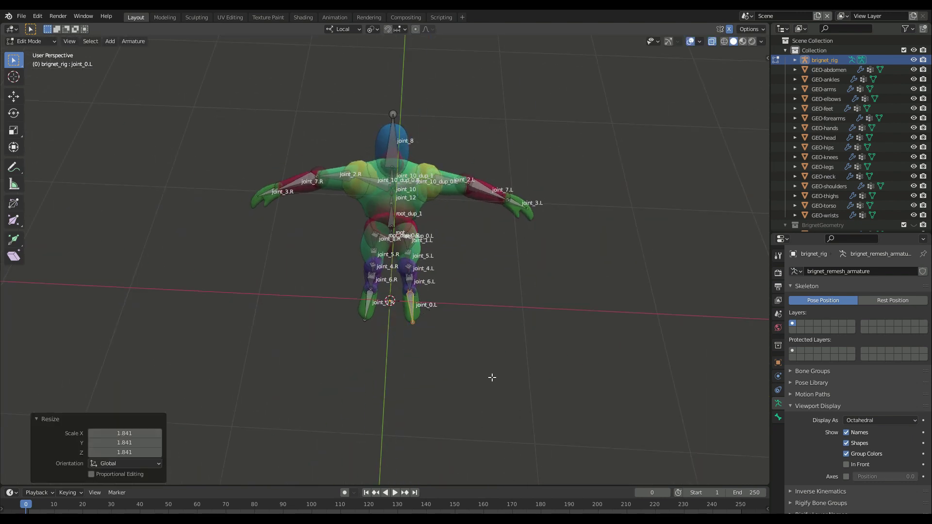
- Subdivide the foot bone into foot and toe bones and raise the toe's tip slightly along Z in side view
right_click(414, 314)
left_click(414, 315)
key("KP_3")
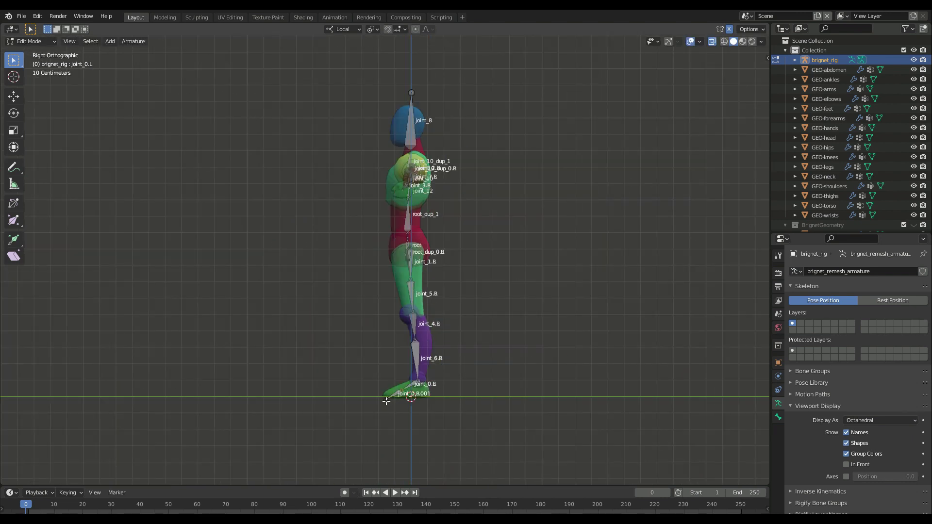
left_click(387, 401)
key("g")
key("z")
left_click(387, 393)
- Return to Pose Mode and merge the chest bone joint_10 into joint_12 with Merge Deform Bones
middle_click_drag(318, 213, 416, 223)
left_click(400, 211)
key("Tab")
left_click(398, 178, "shift")
right_click(439, 204)
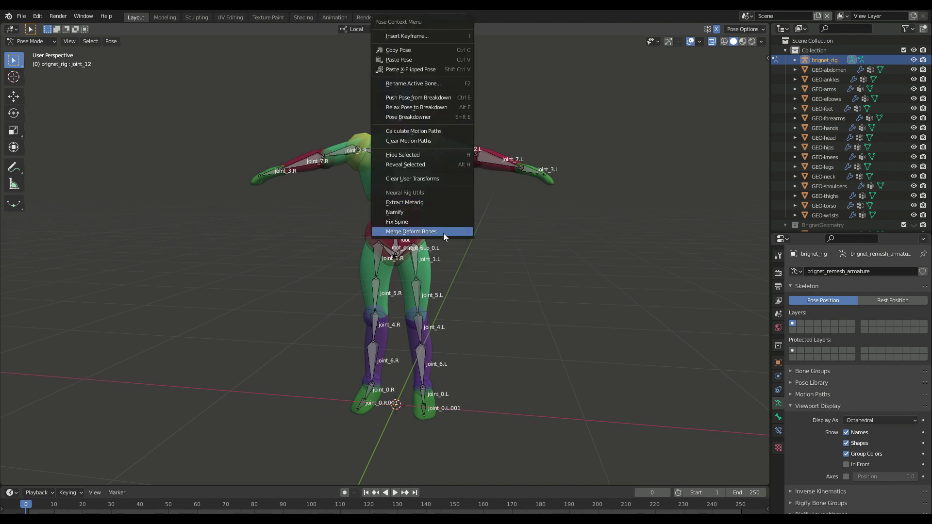
left_click(443, 233)
- Assign a spine Rigify rig type to the root bone
scroll(537, 240, "down", 2)
left_click(777, 416)
left_click(827, 493)
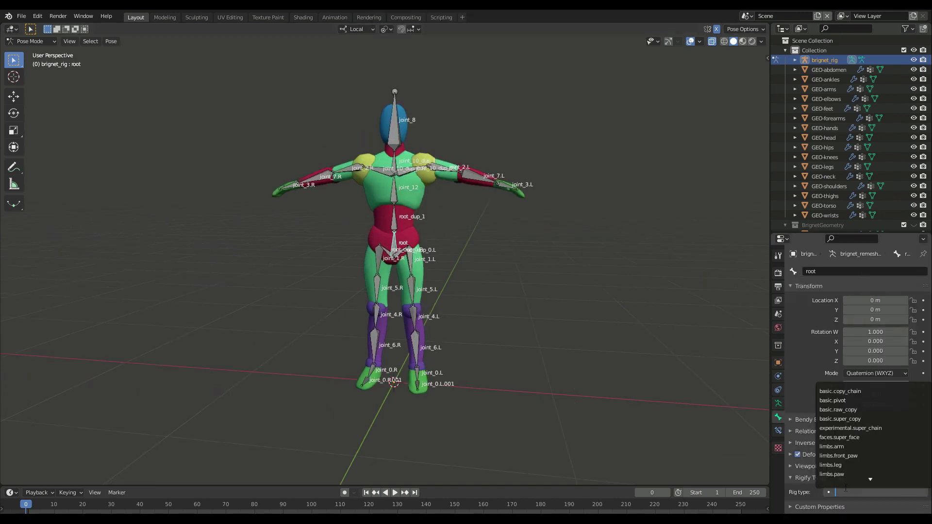
type("spine")
left_click(853, 410)
- Set the Rigify rig type of the left upper arm bone joint_2.L to limbs.super_limb
left_click(442, 171)
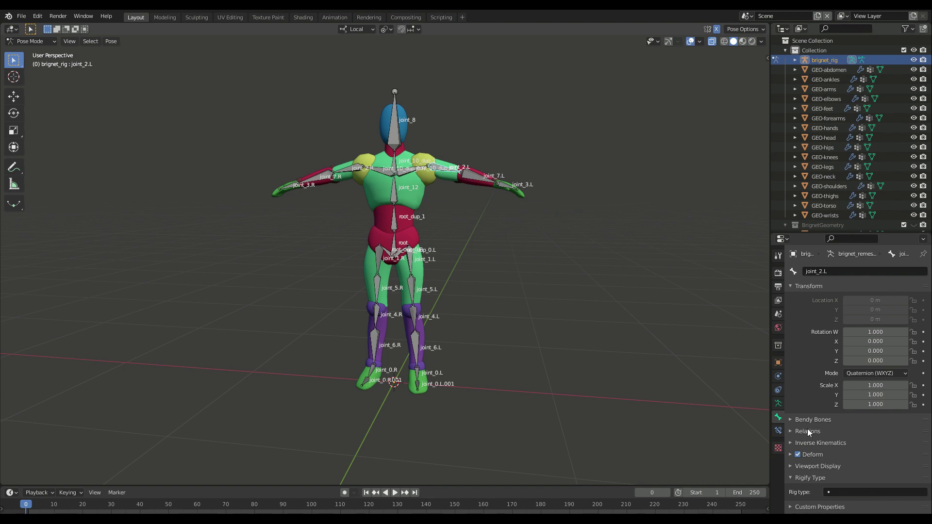
left_click(859, 491)
type("limb")
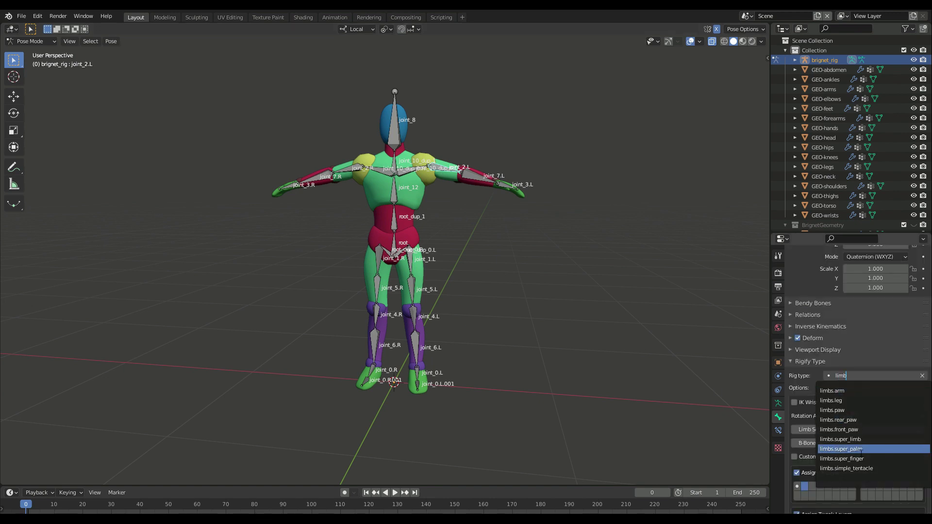
left_click(840, 440)
scroll(801, 436, "down", 3)
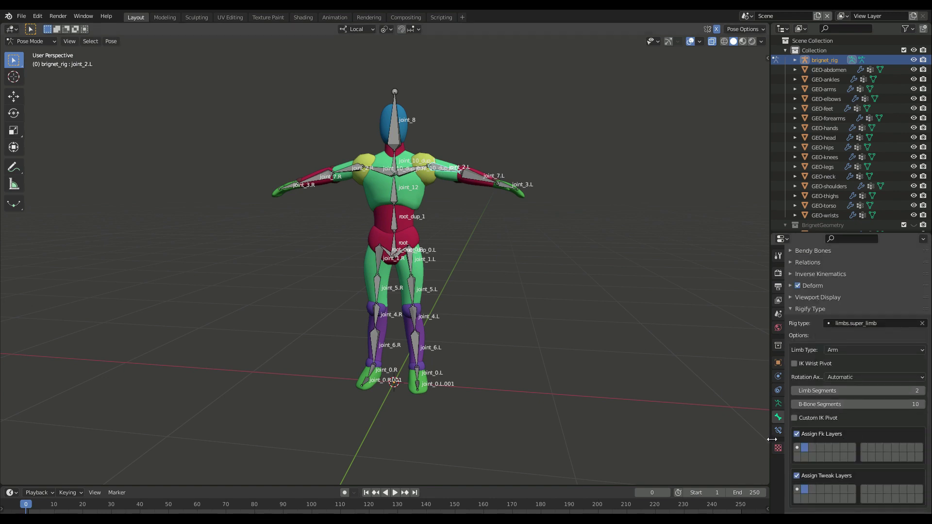
- Set the Rigify rig type of the left thigh bone joint_1.L to limbs.super_limb with limb type Leg
left_click(409, 262)
left_click(842, 493)
type("limb")
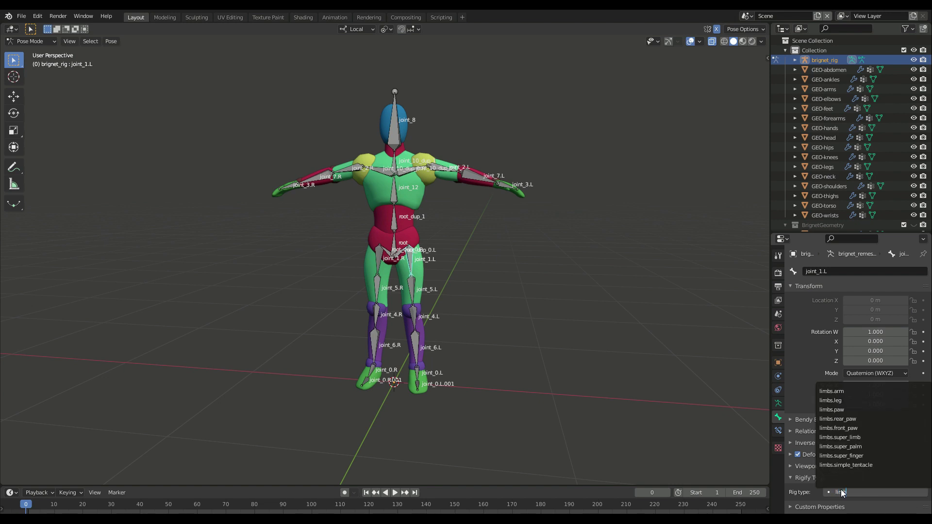
left_click(840, 438)
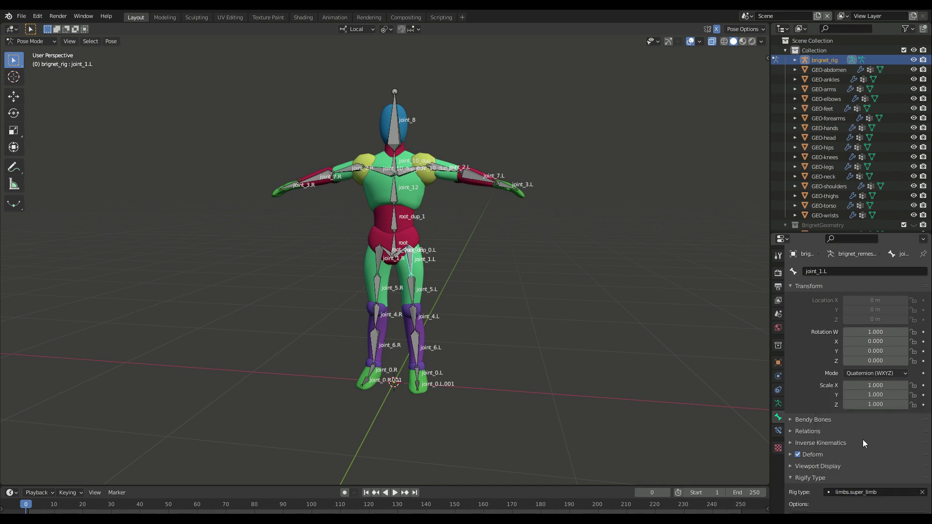
scroll(845, 418, "down", 6)
left_click(839, 383)
left_click(842, 405)
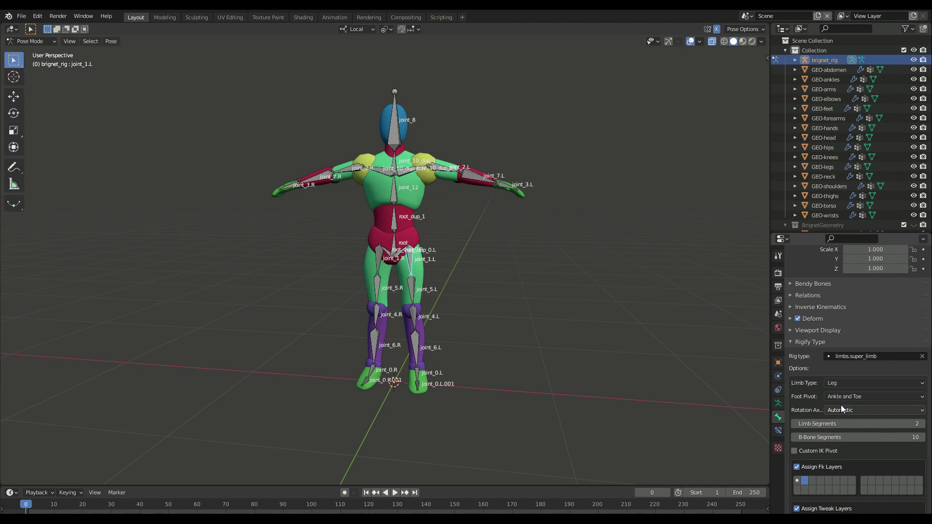
- Rename the armature's bones to Rigify naming with Namify
middle_click_drag(584, 388, 498, 324)
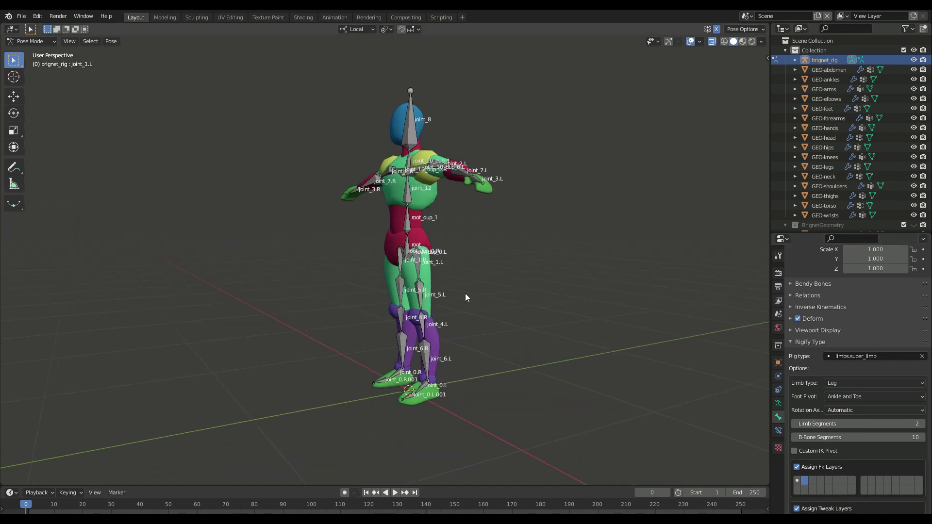
middle_click_drag(432, 285, 485, 300)
right_click(566, 325)
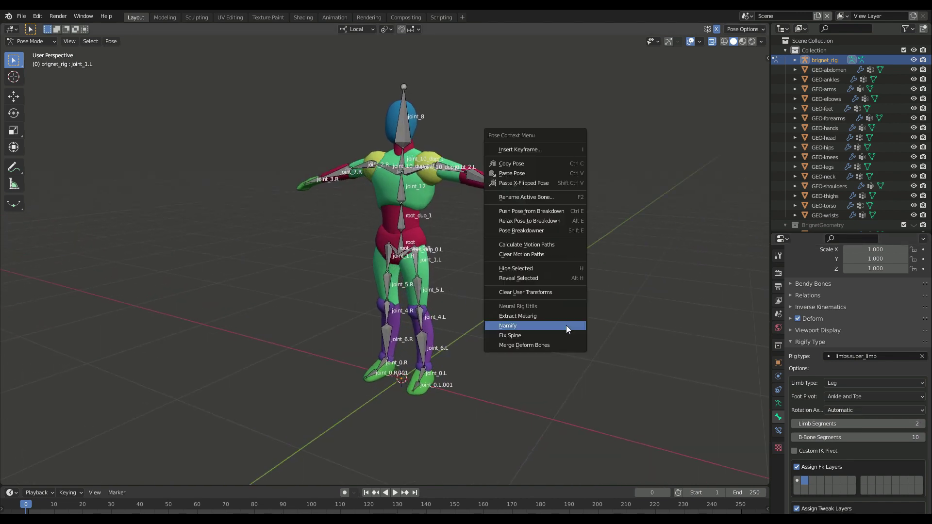
left_click(566, 326)
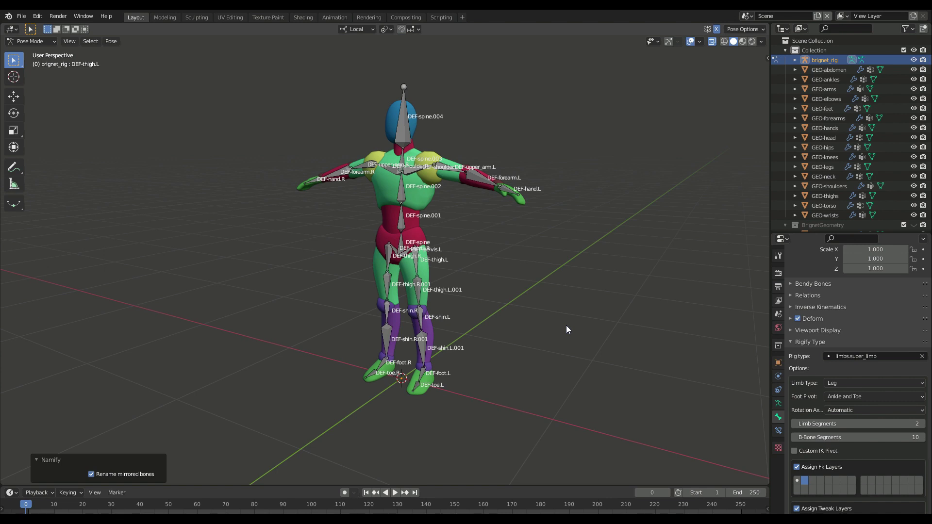
- Extract a metarig from the renamed armature with Extract Metarig
middle_click_drag(479, 258, 483, 291, "shift")
right_click(563, 347)
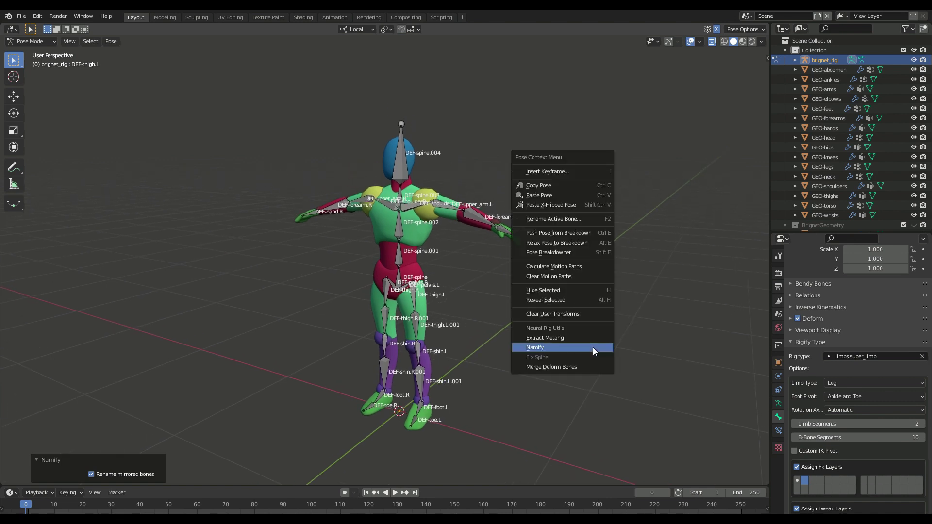
left_click(586, 337)
- Generate the Rigify control rig from the metarig
left_click(778, 404)
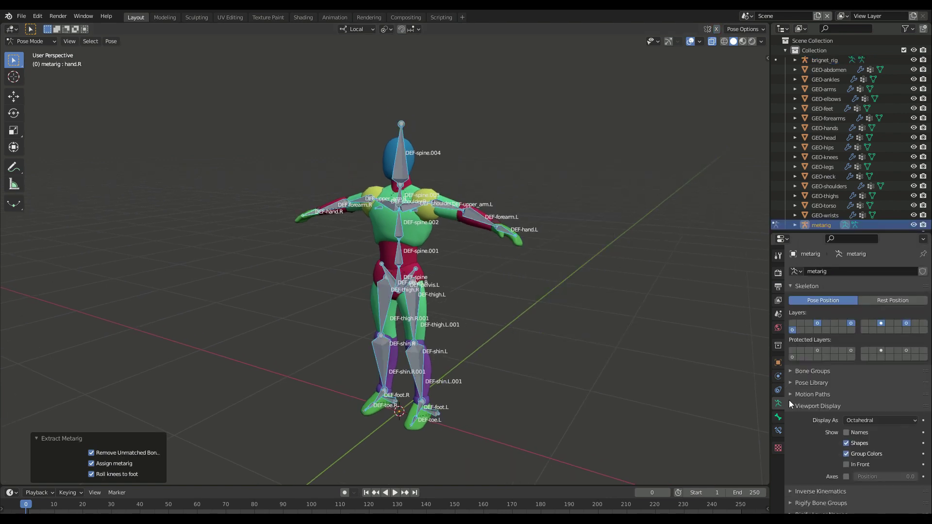
scroll(837, 393, "down", 3)
left_click(835, 491)
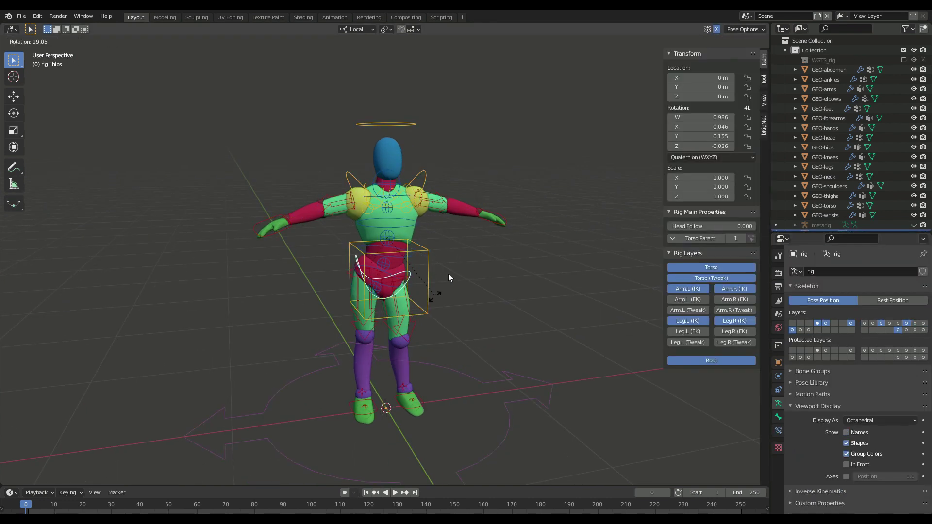
- Rotate the hips control and lower the torso control by about 0.16 m to bend the knees
key("r")
left_click(435, 257)
left_click(429, 253)
key("g")
left_click(449, 275)
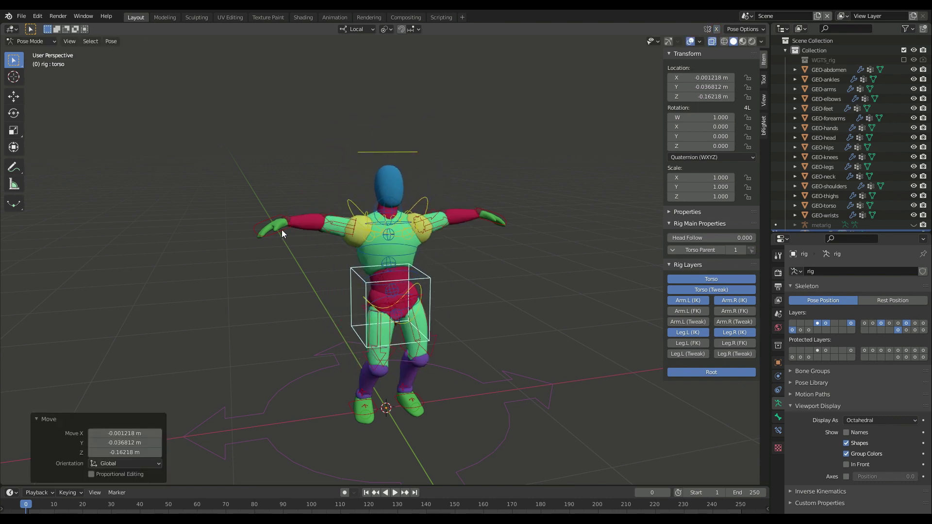
- Rotate the character's right upper arm control and right hand control about the Y axis
left_click(331, 226)
key("r")
key("y")
left_click(238, 261)
left_click(269, 229)
key("r")
key("y")
left_click(415, 424)
- Move the left foot's IK control foot_ik.L to reposition the leg
left_click(413, 406)
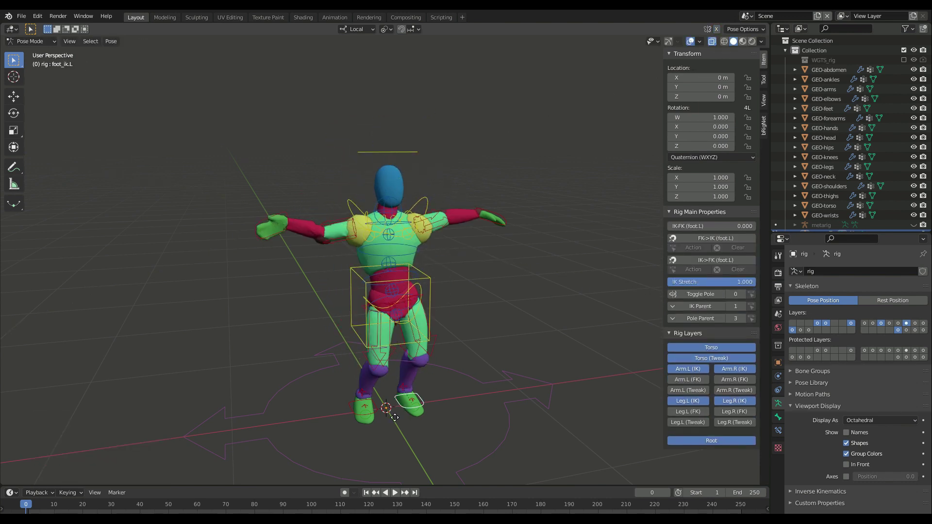
key("g")
left_click(458, 385)
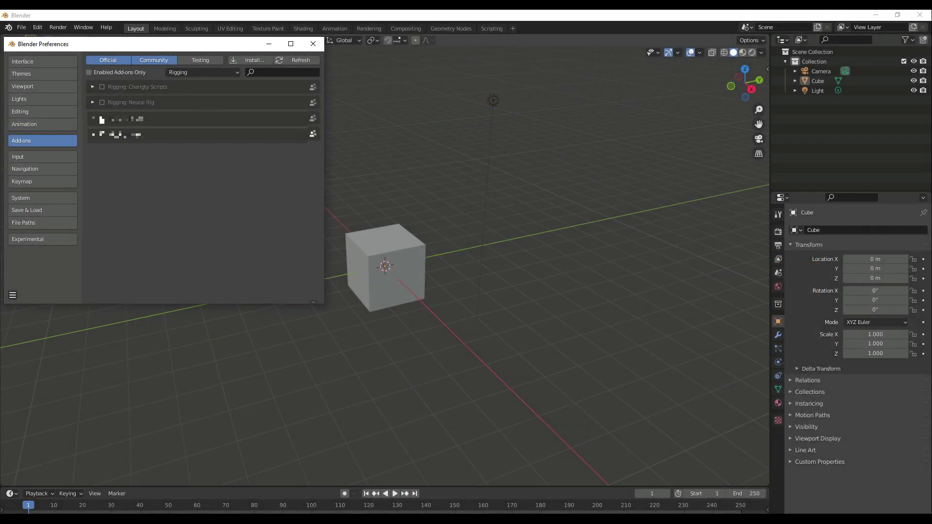
- Enable the Rigging: Neural Rig add-on, switch to File Explorer and open the brignet add-on's _additional_modules folder
left_click(102, 102)
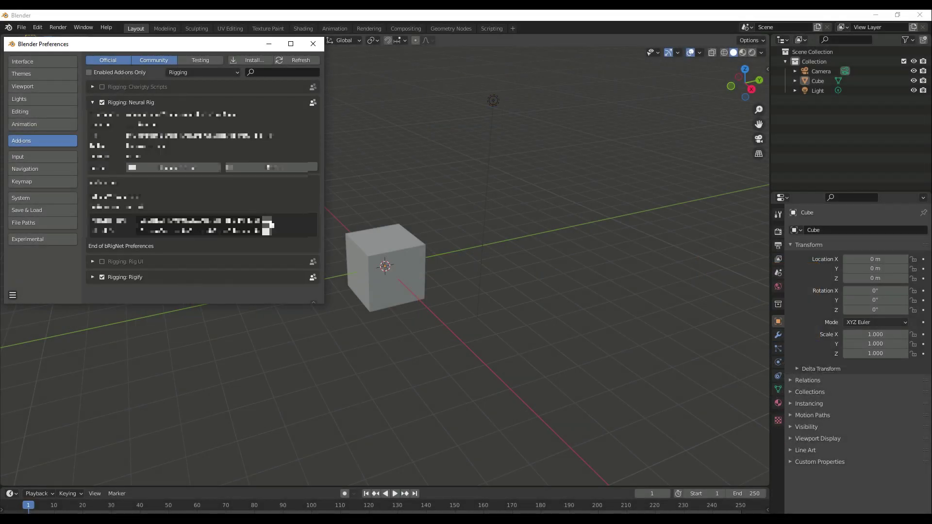
key("alt+Tab")
double_click(553, 304)
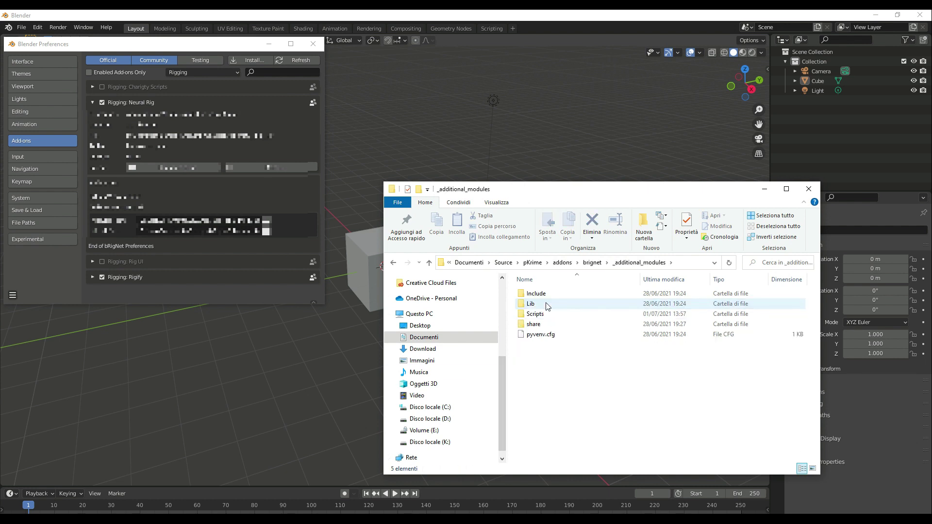
- Open the Lib folder of _additional_modules, enter its first subfolder and look through the contents
double_click(539, 304)
double_click(546, 293)
scroll(548, 296, "down", 5)
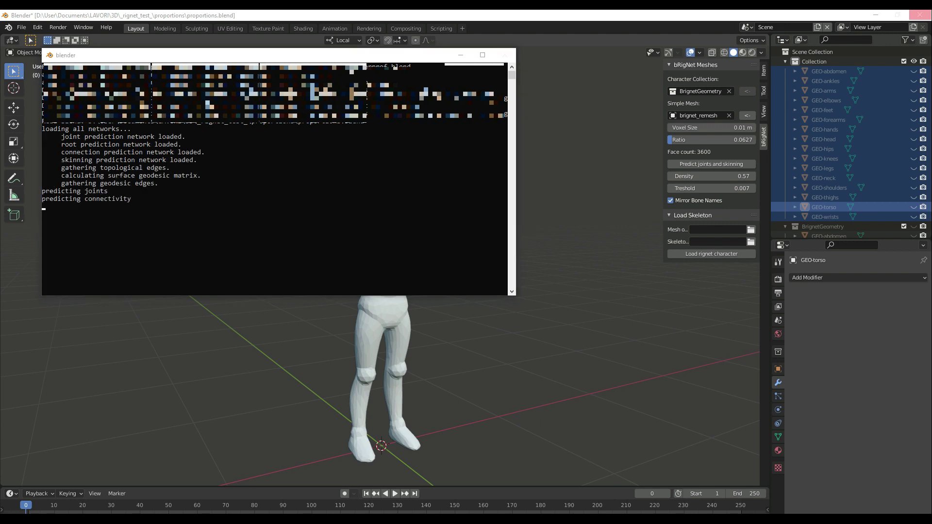
- Generate the simple mesh for the dog's BrignetGeometry collection and predict its joints and skinning
scroll(811, 191, "down", 1)
scroll(811, 192, "up", 1)
left_click(820, 71)
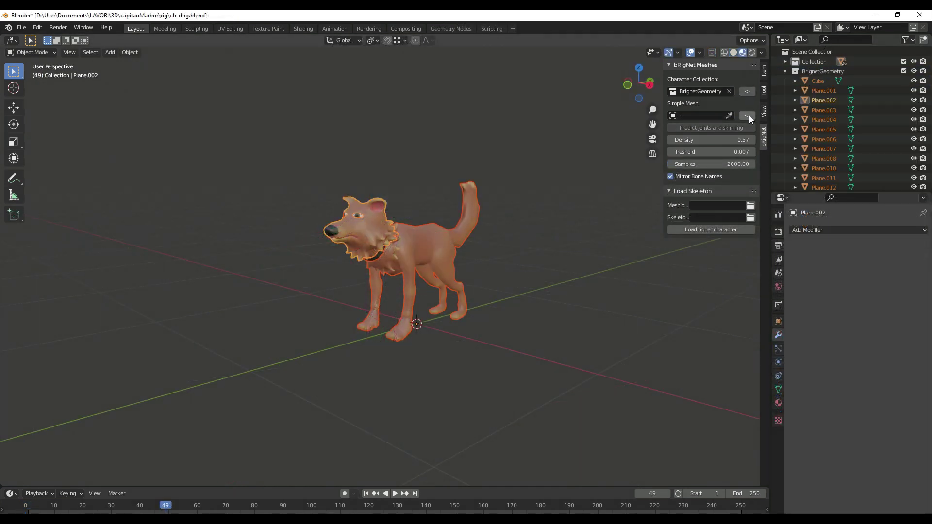
left_click(713, 165)
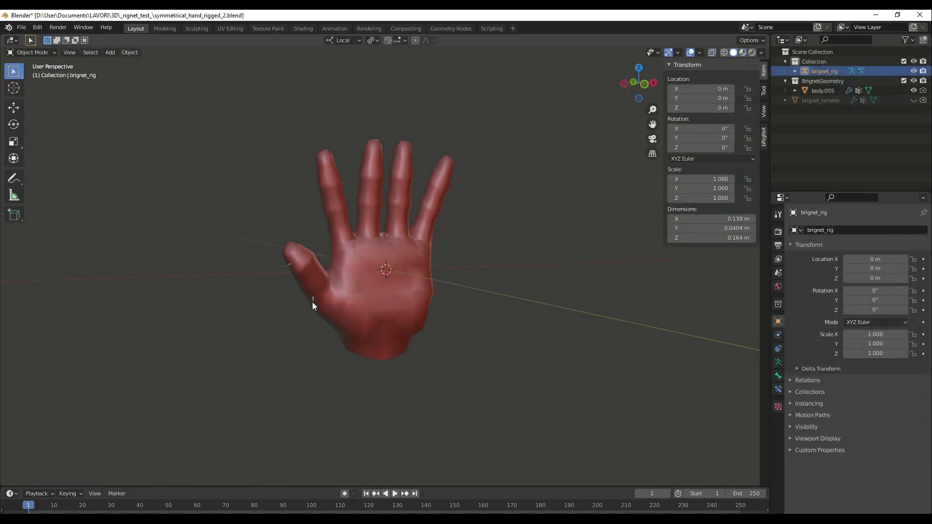
- Switch the hand's brignet_rig to Pose Mode and pick the end bones of the four fingers
key("ctrl+Tab")
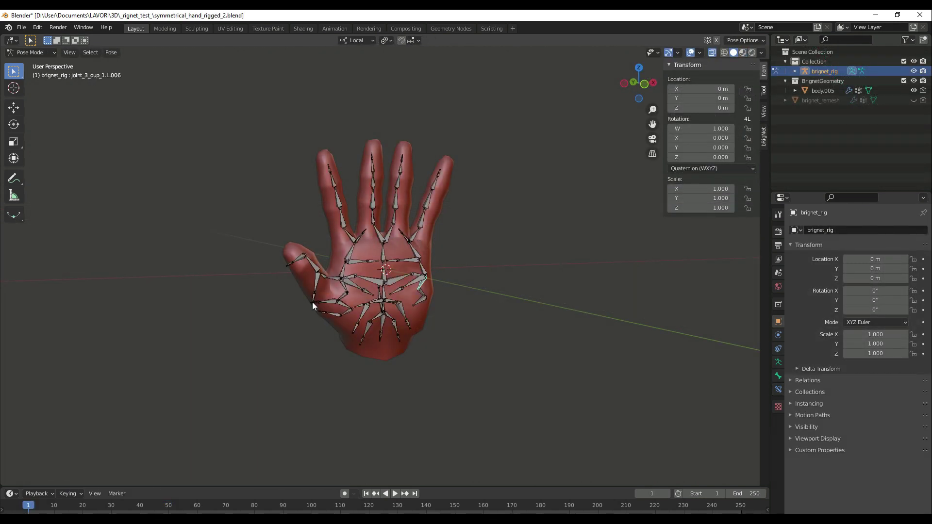
left_click(328, 172)
right_click(329, 173)
left_click(330, 380)
left_click(372, 160)
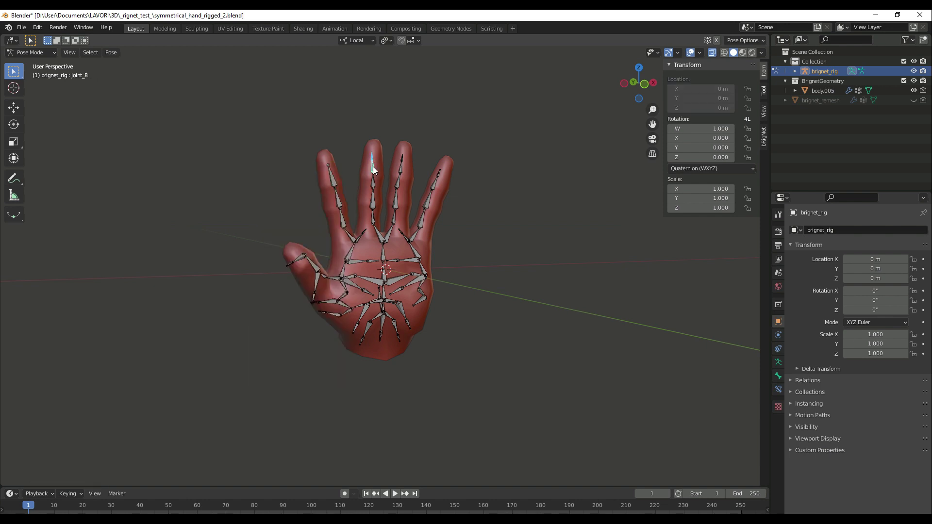
right_click(398, 162)
right_click(439, 173)
- Remove the surplus bones at the base of the fingers and near the thumb side of the palm
left_click(421, 243)
left_click(363, 233)
left_click(350, 234)
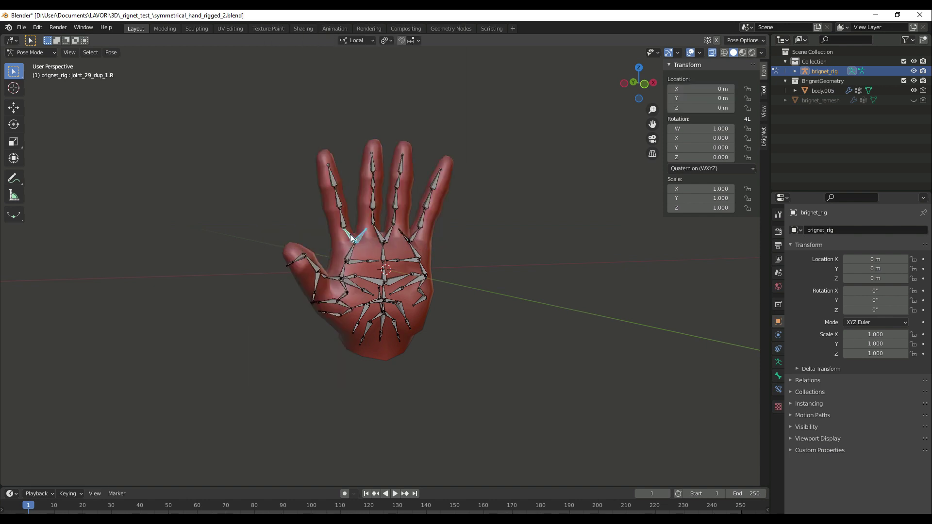
left_click(343, 301)
right_click(342, 298)
left_click(342, 298)
left_click(338, 315, "shift")
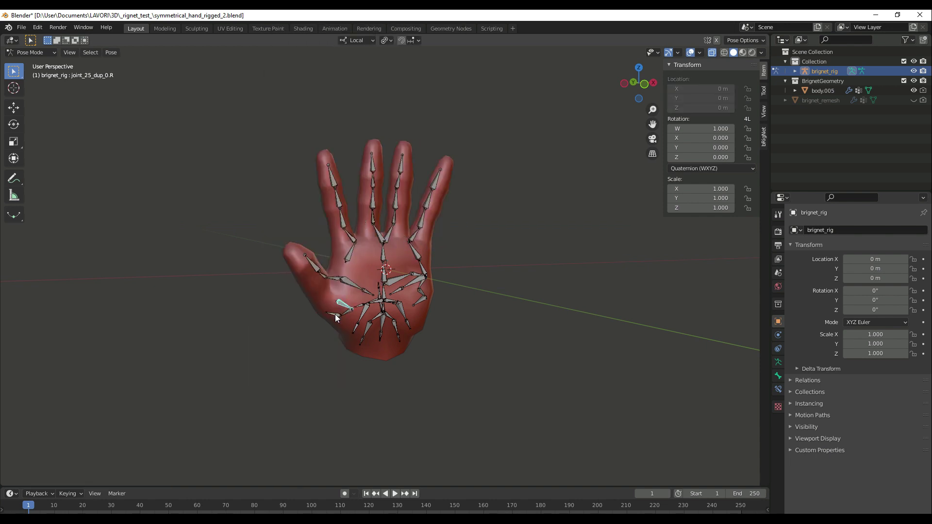
right_click(339, 315)
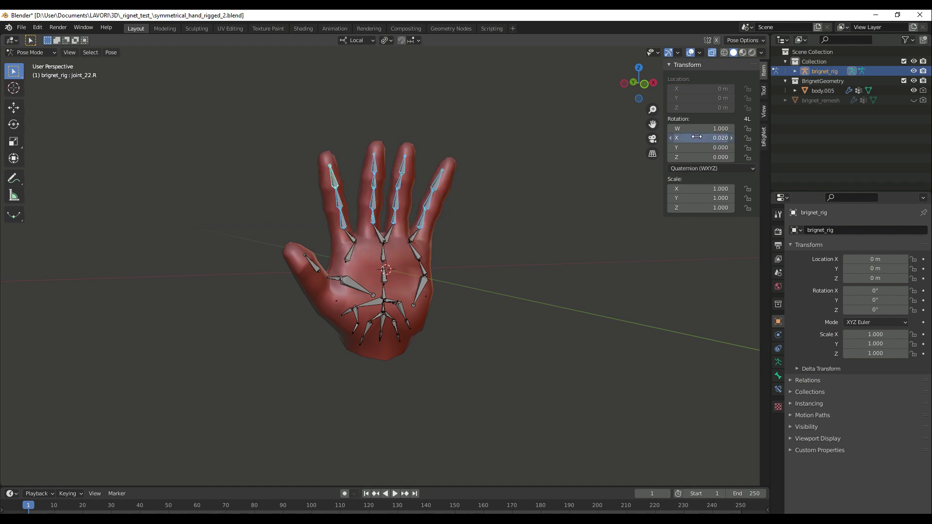